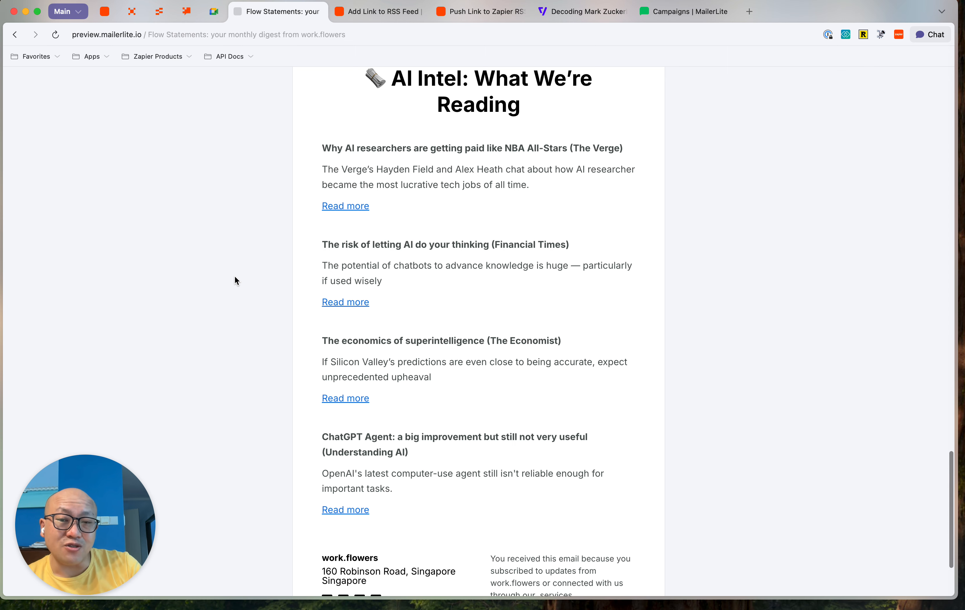
scroll(235, 275, up, 1)
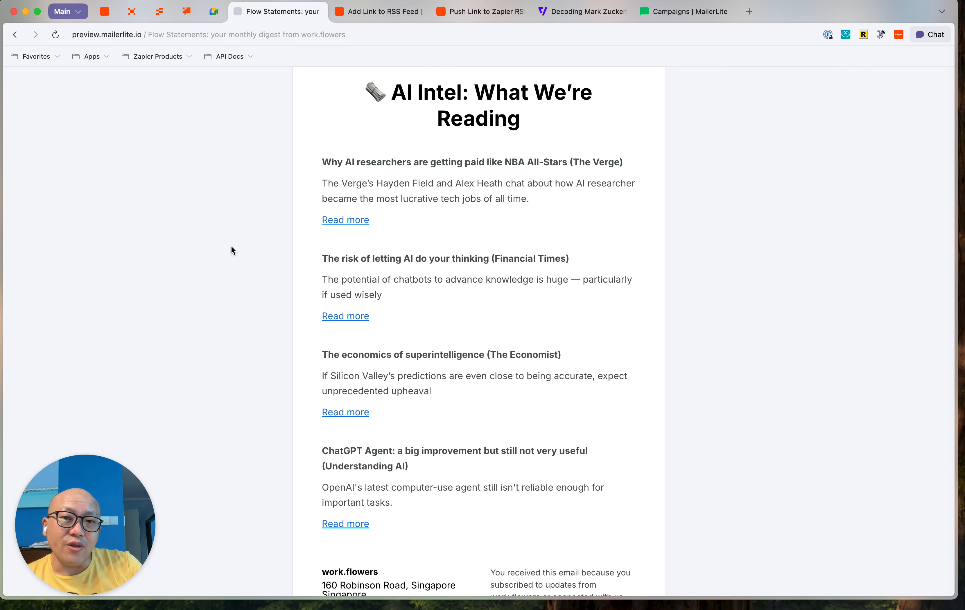
scroll(232, 248, down, 2)
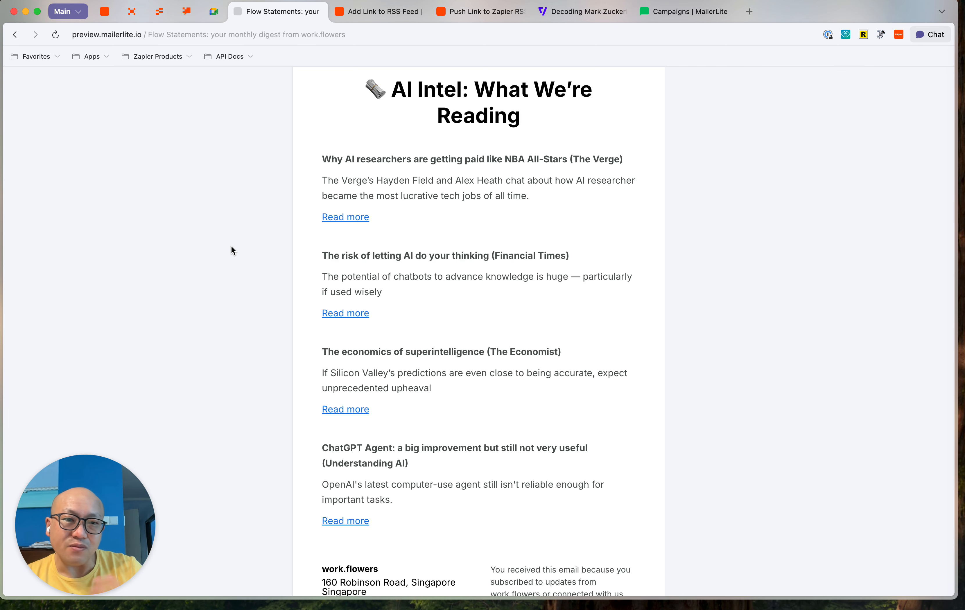
scroll(530, 160, up, 1)
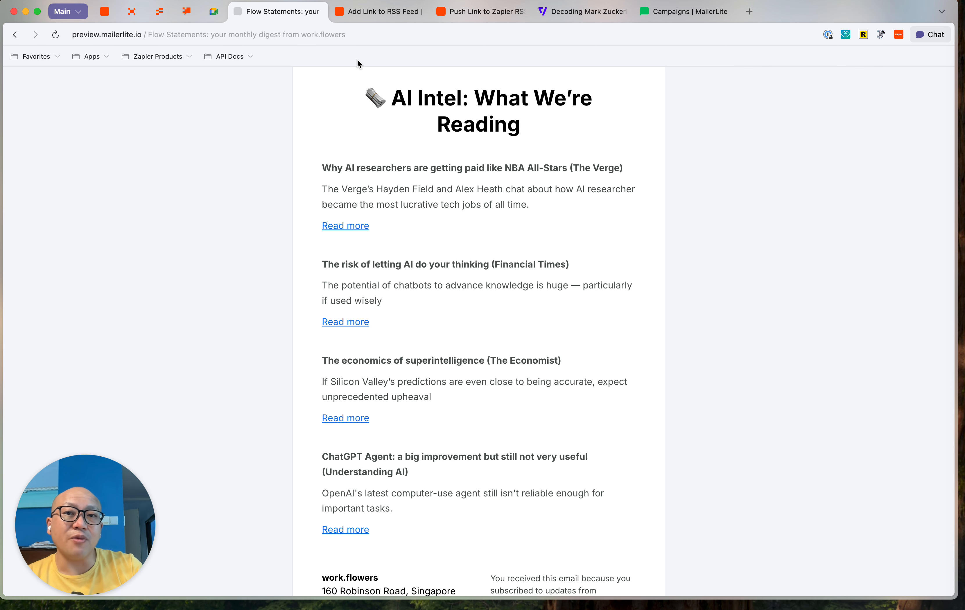
- Create a test record from a recent run of the Add Link to RSS Feed Zap and inspect it in the Catch Hook trigger
click(374, 12)
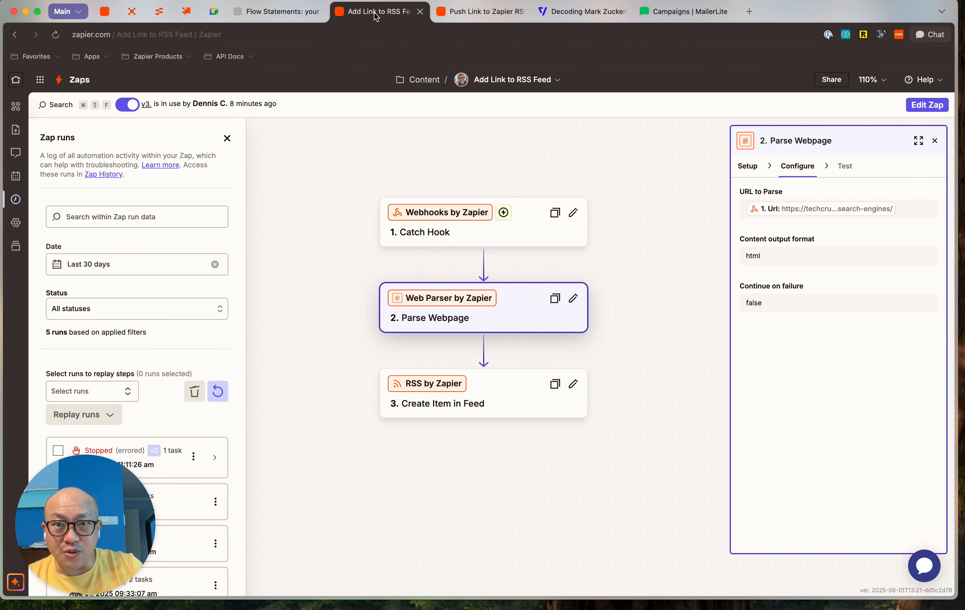
click(216, 504)
click(188, 530)
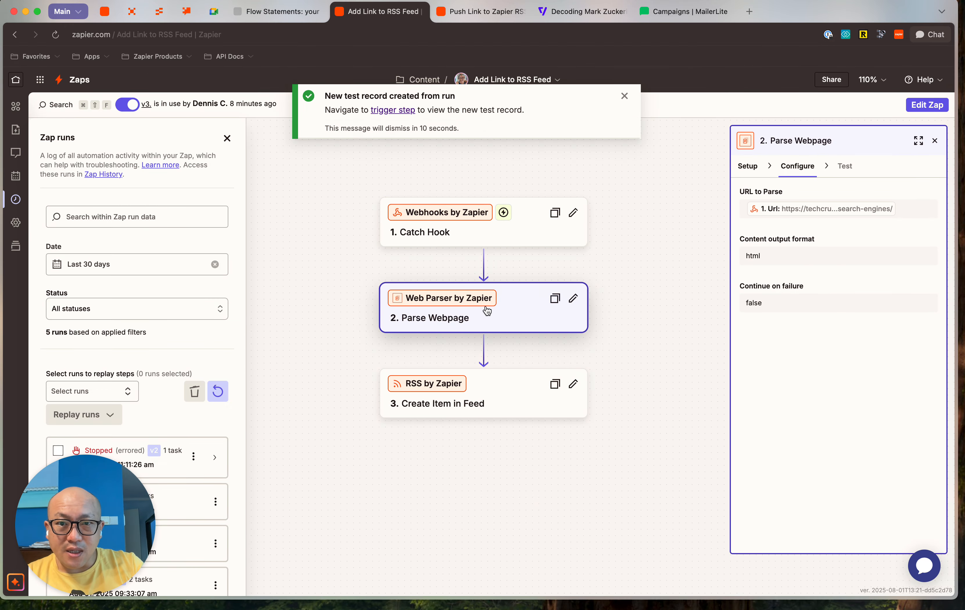
click(393, 107)
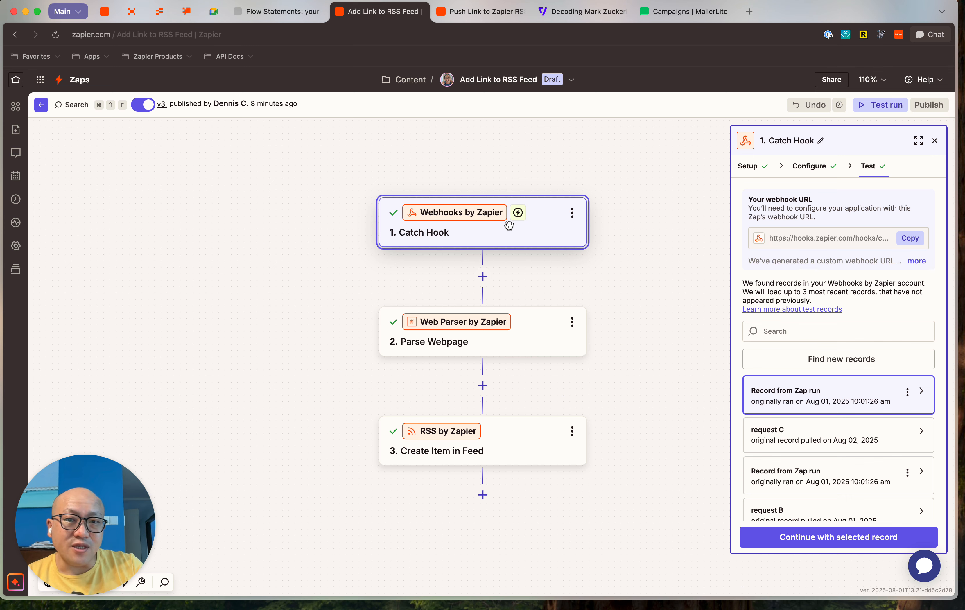
mouse_move(825, 404)
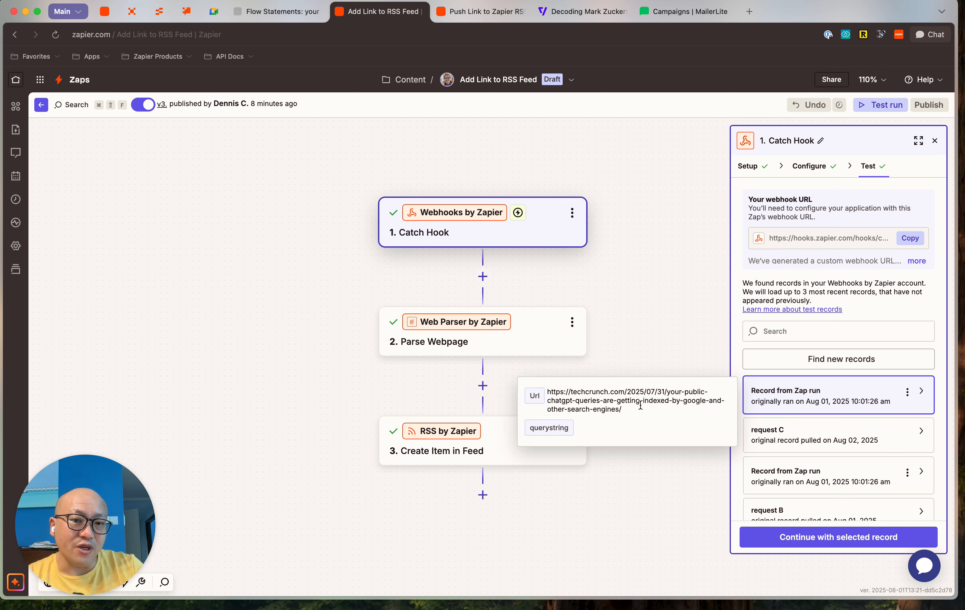
- Examine the Parse Webpage step's test output, including its title, date published, URL, domain and excerpt fields
scroll(616, 365, down, 2)
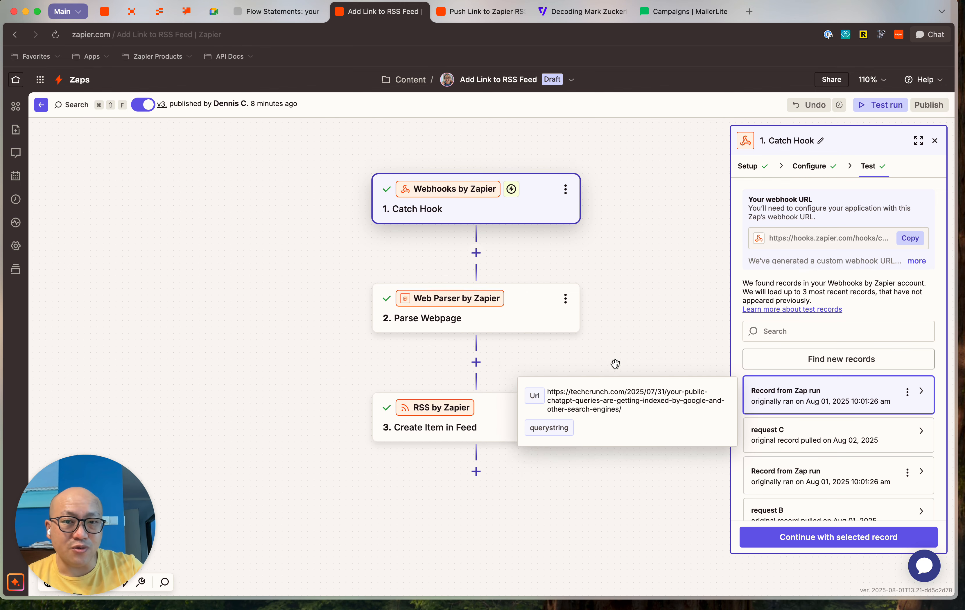
click(514, 311)
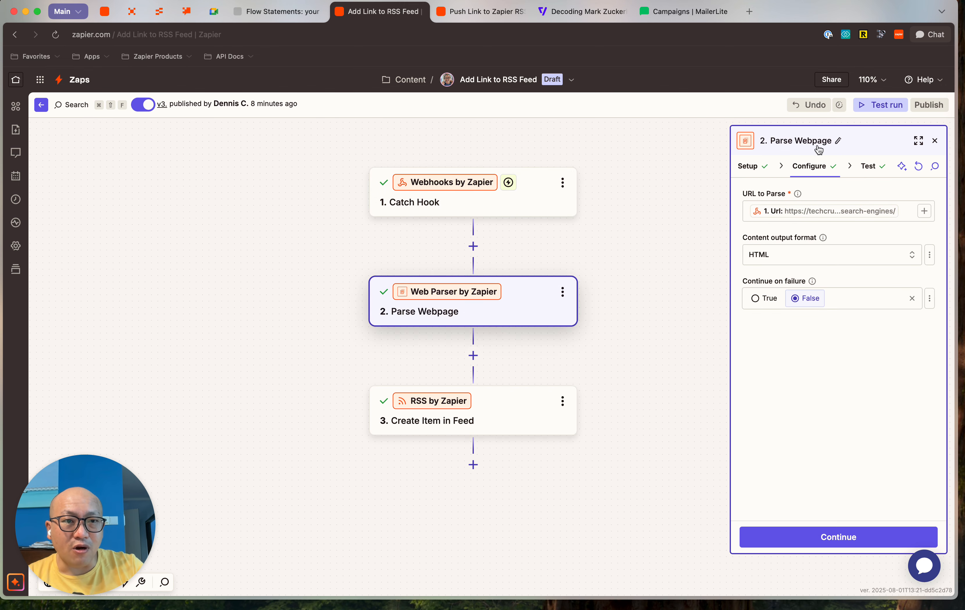
click(875, 169)
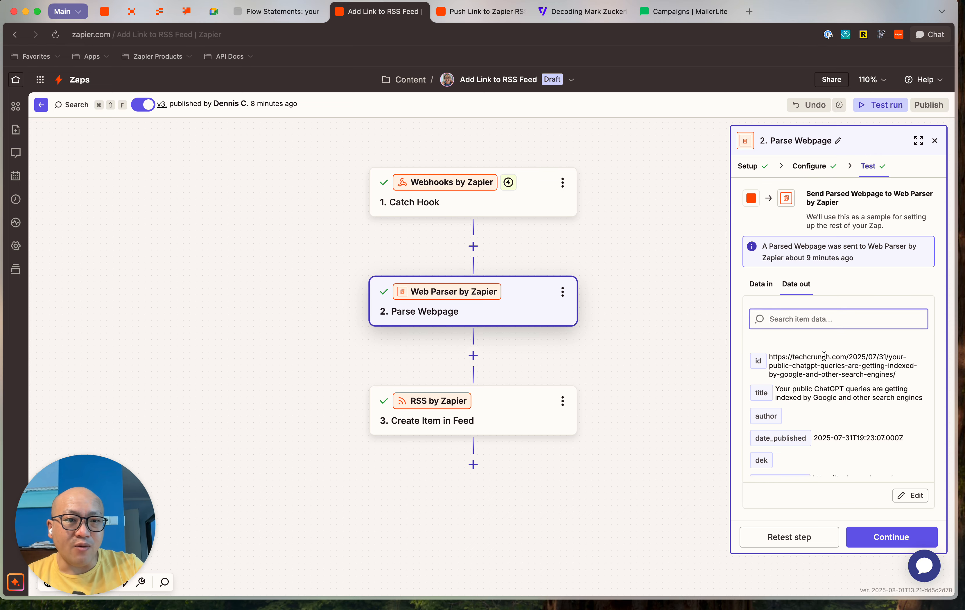
scroll(830, 454, down, 1)
scroll(831, 454, up, 1)
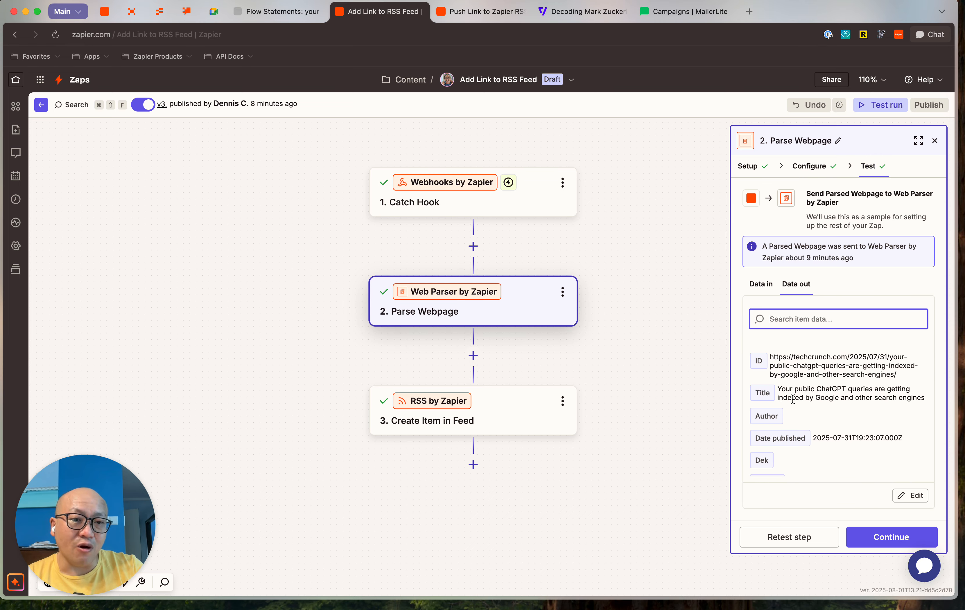
drag(778, 388, 846, 423)
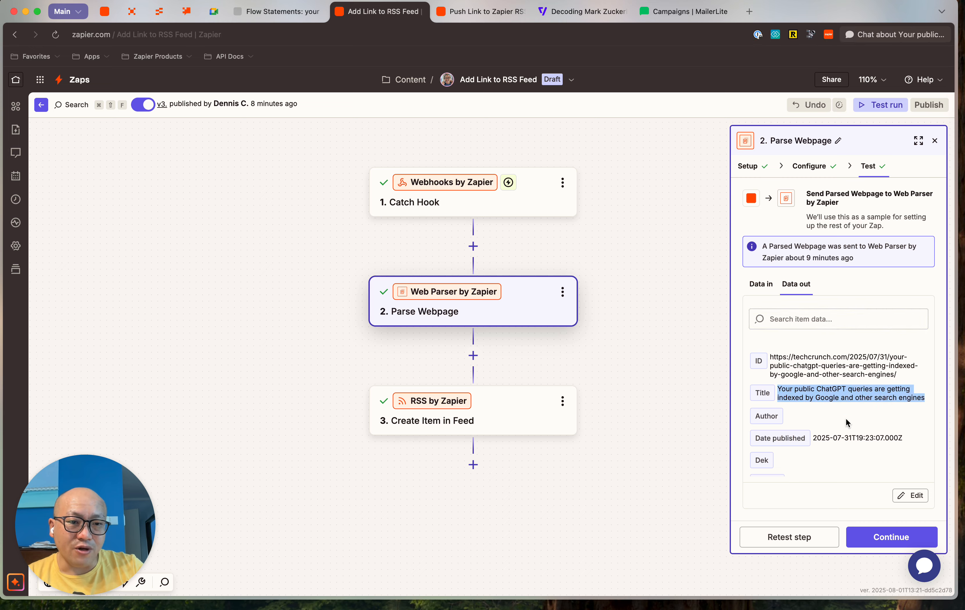
scroll(846, 423, down, 2)
scroll(846, 423, up, 1)
double_click(802, 370)
scroll(802, 370, down, 6)
scroll(817, 411, down, 6)
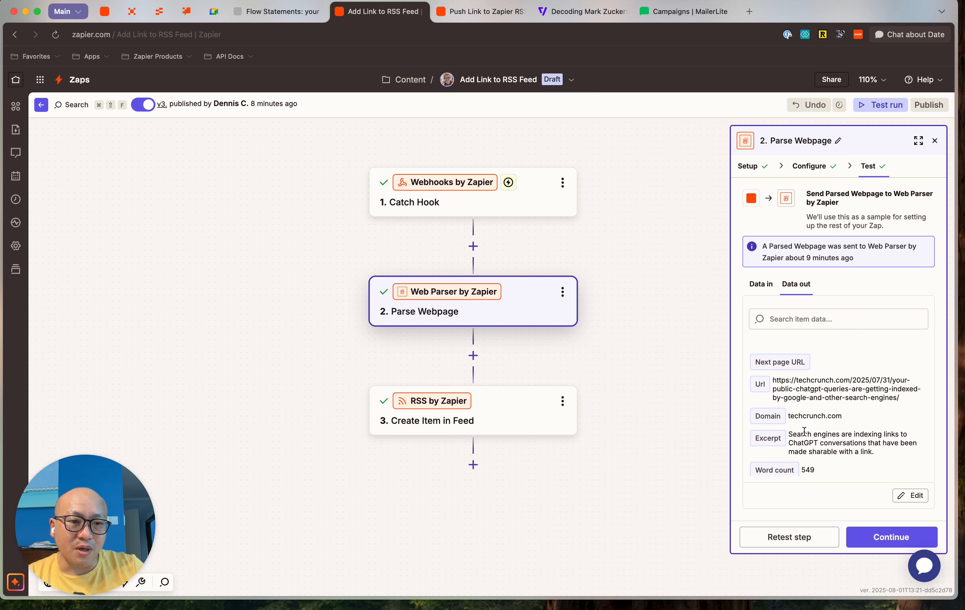
- Review the Create Item in Feed step's configuration, from the feed URL and feed title through the item fields to the media URL
click(516, 413)
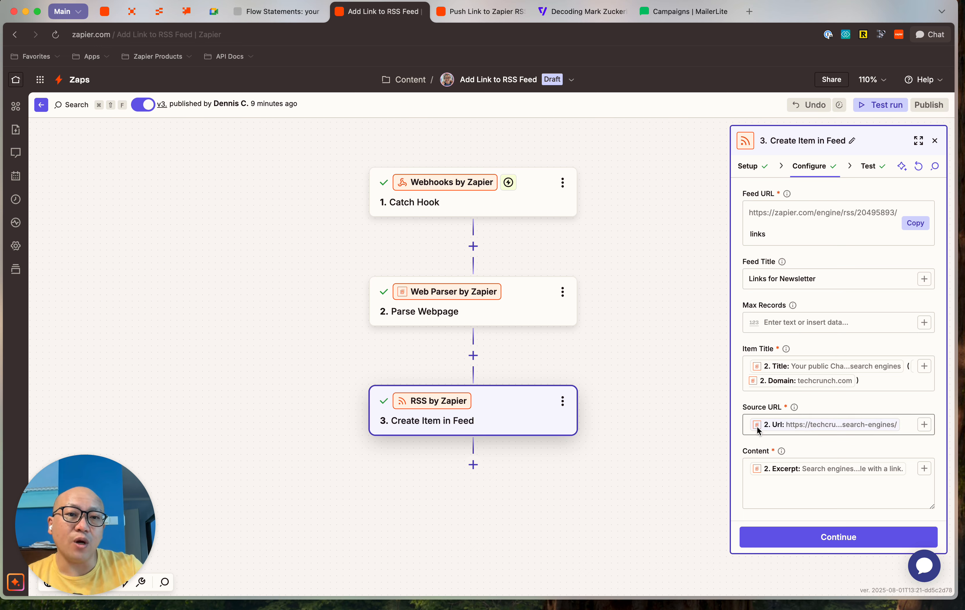
drag(827, 282, 750, 280)
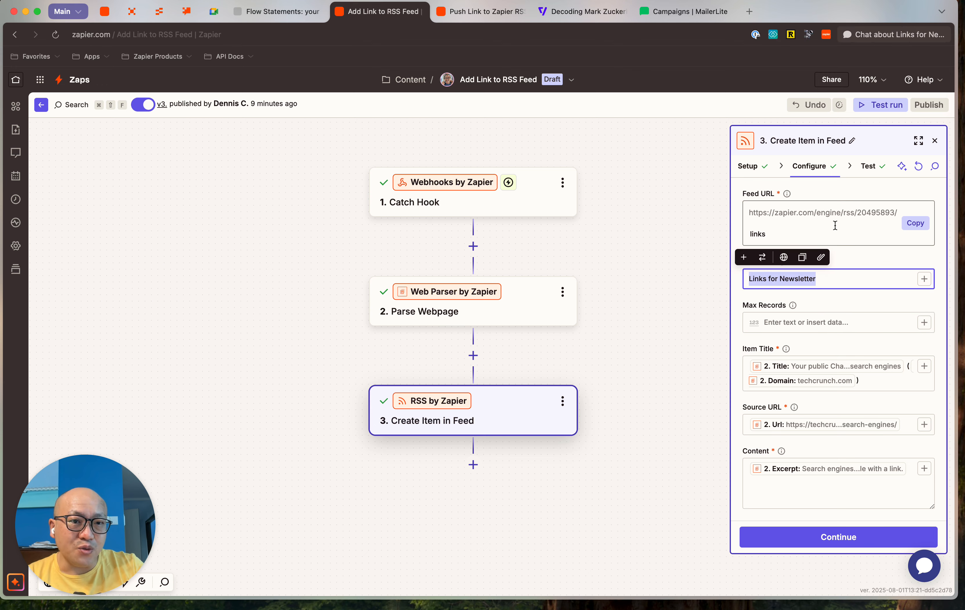
drag(810, 229, 749, 218)
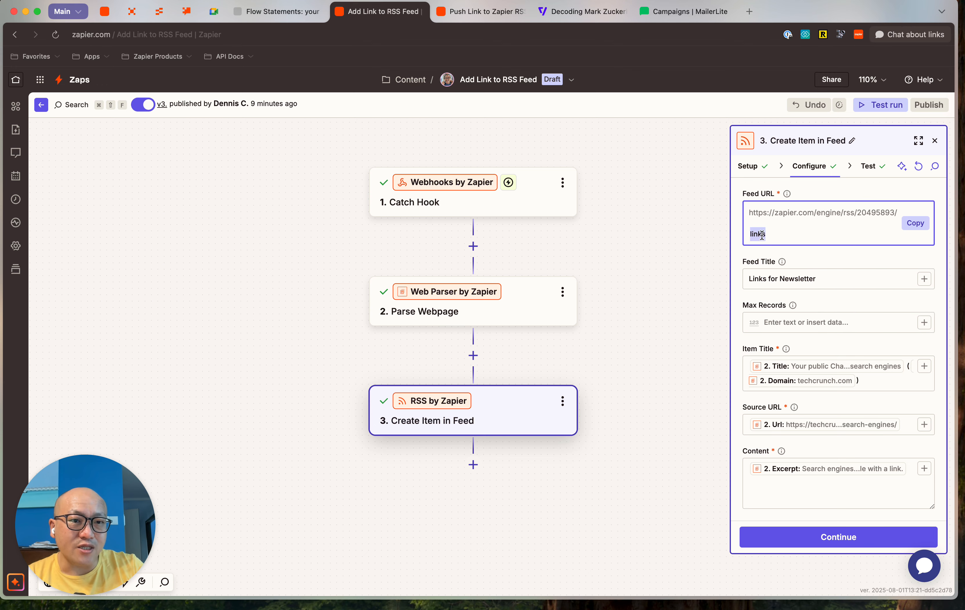
click(838, 256)
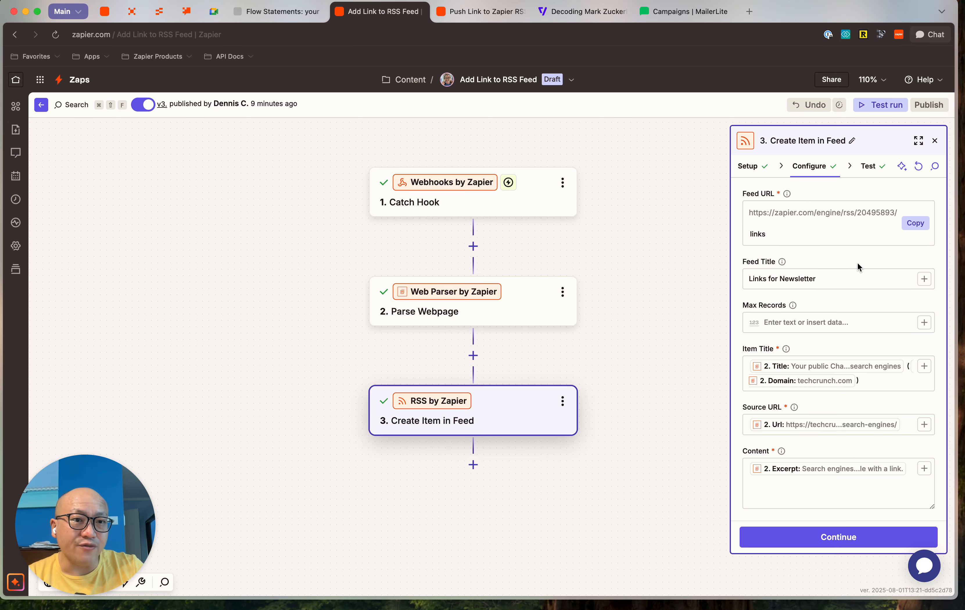
scroll(857, 265, down, 2)
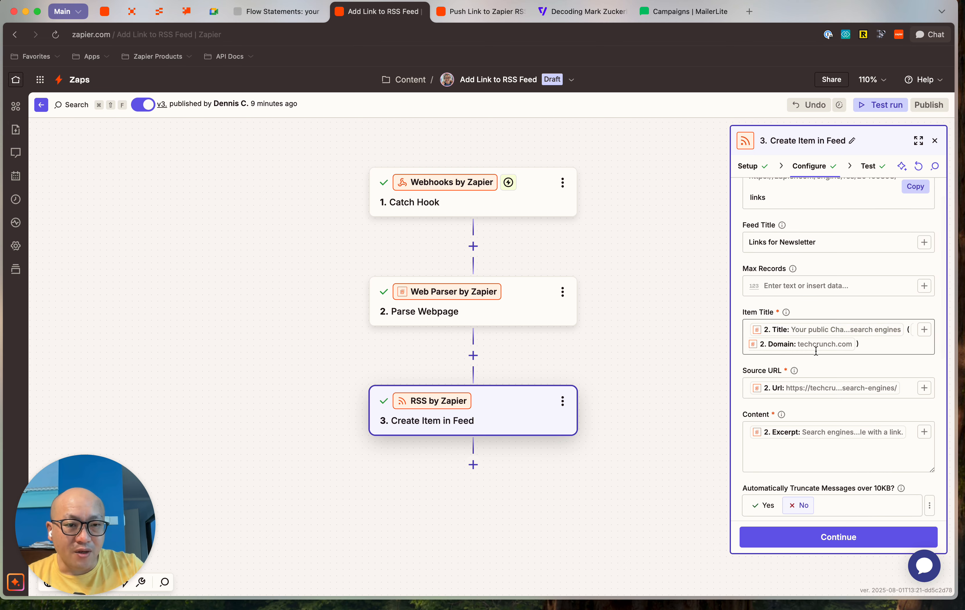
scroll(805, 349, down, 1)
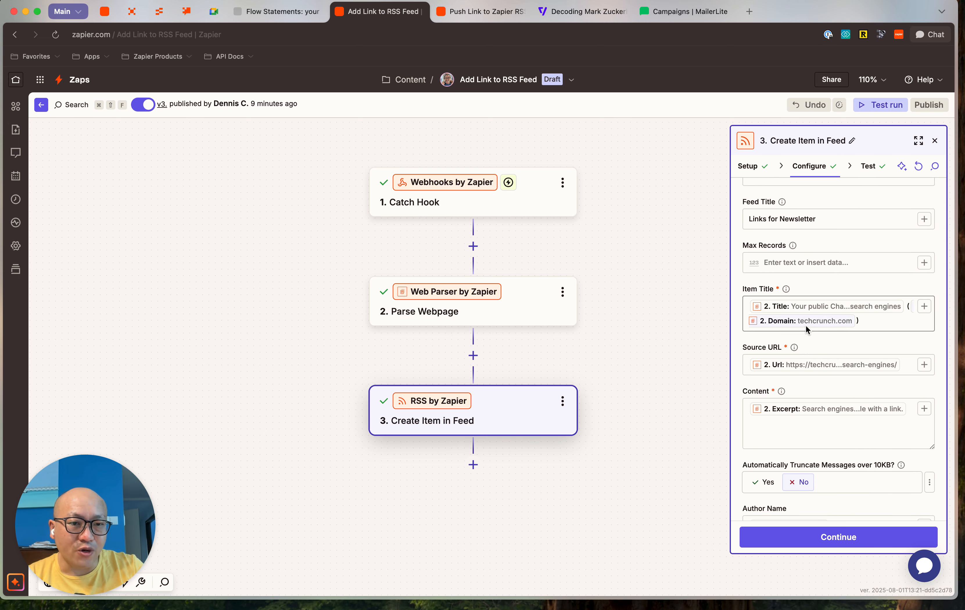
scroll(791, 299, down, 1)
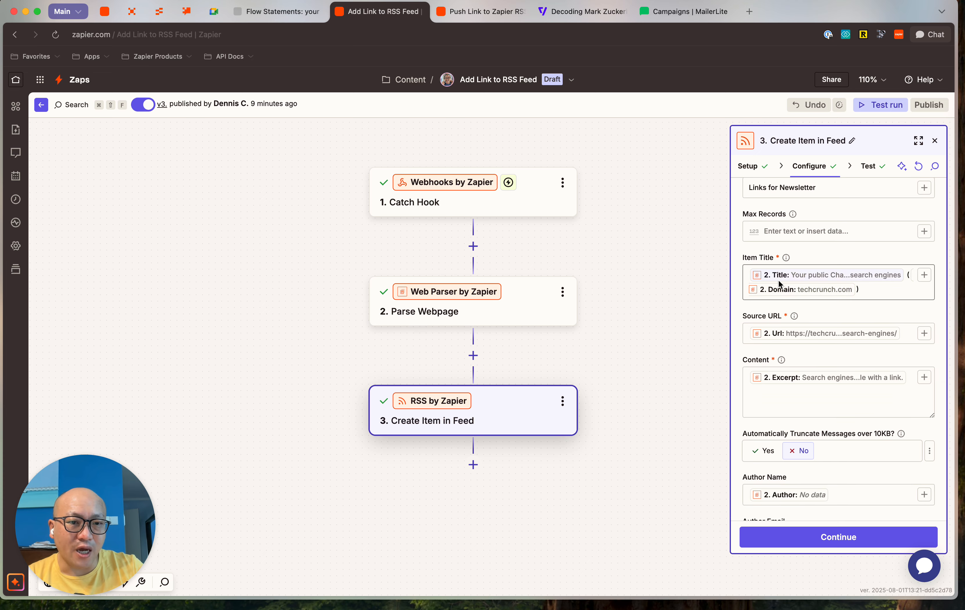
scroll(786, 415, down, 5)
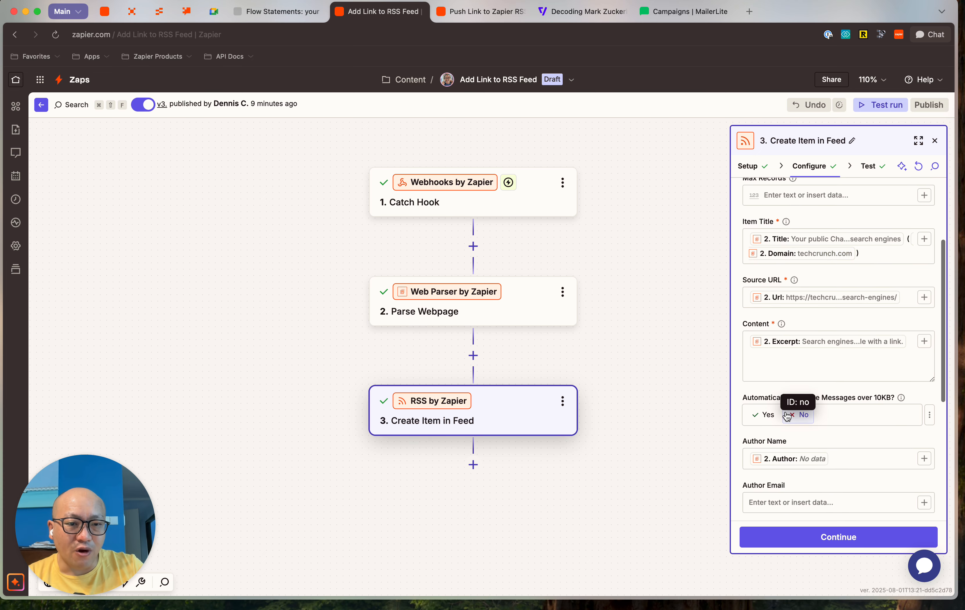
scroll(783, 358, down, 6)
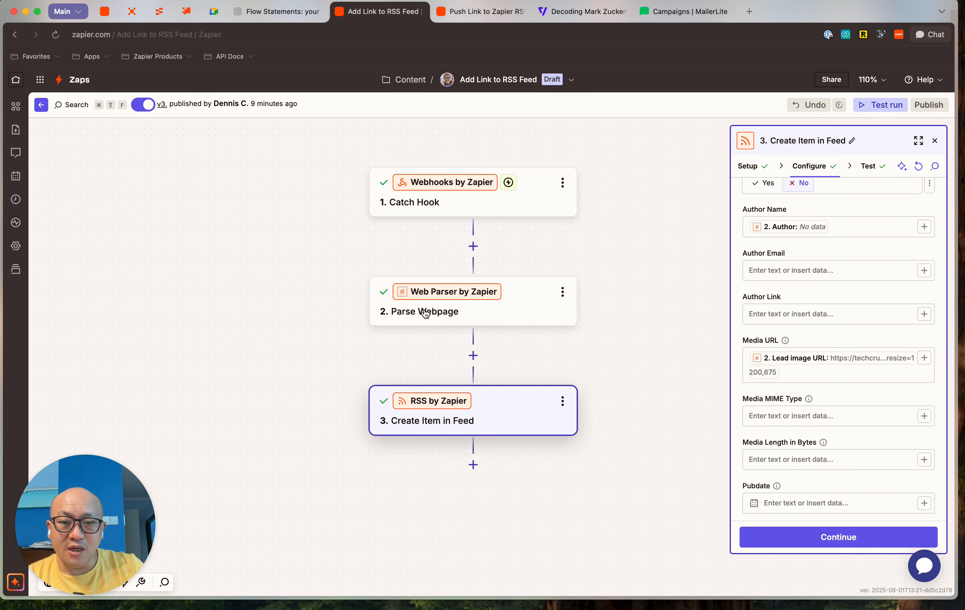
- Open the Push Link to Zapier RSS Zap and review its New Push trigger and webhook POST configuration
click(476, 12)
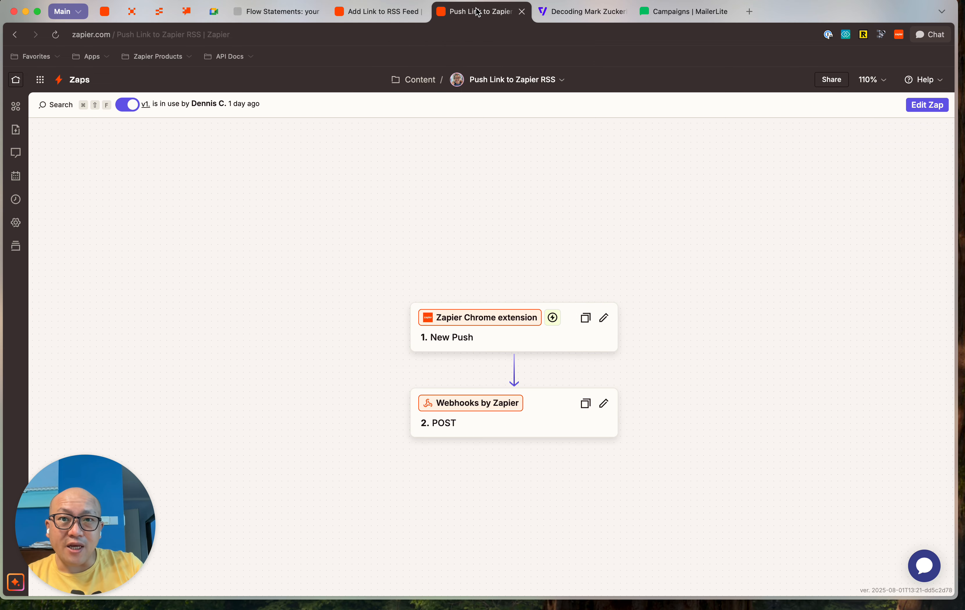
click(512, 318)
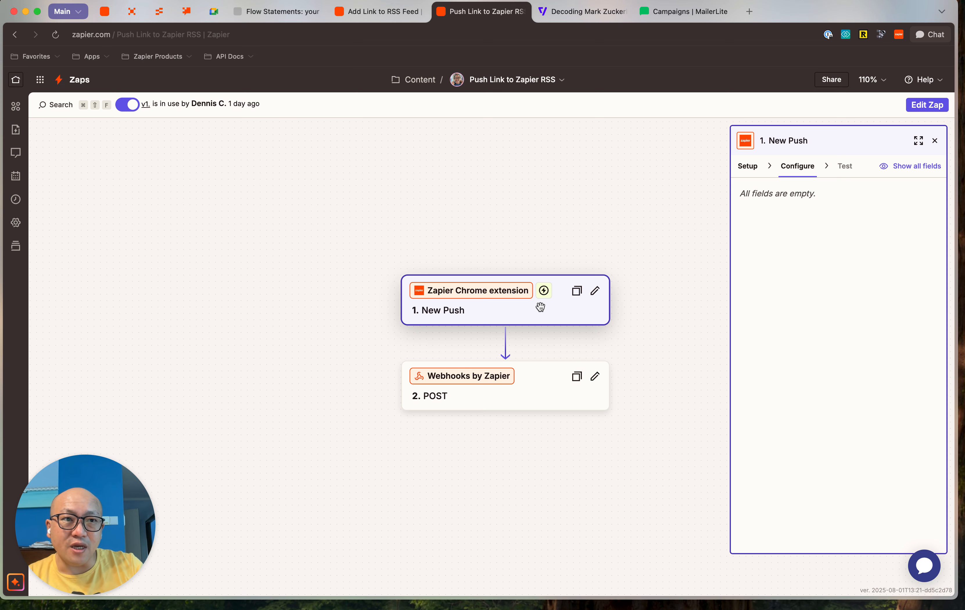
click(519, 372)
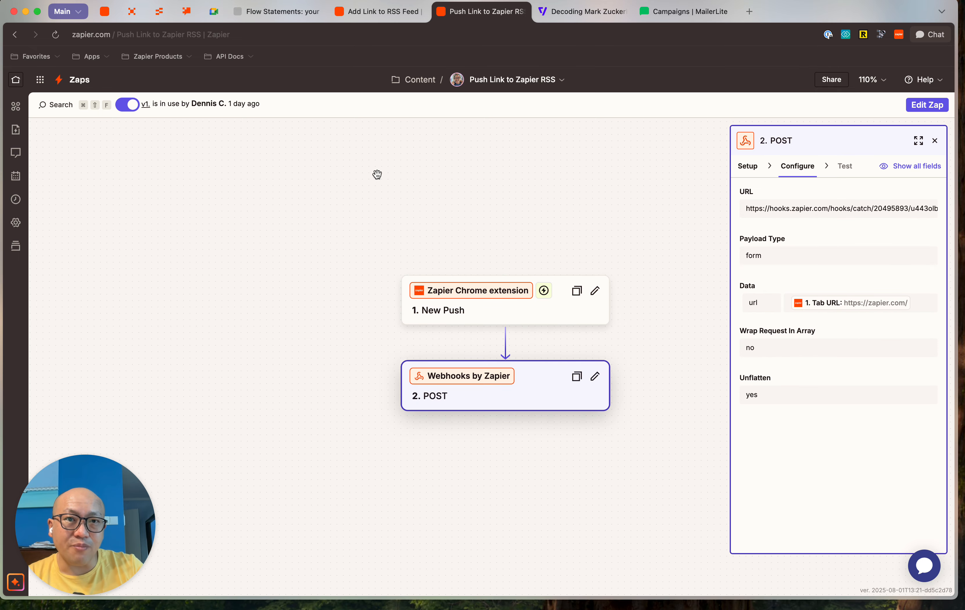
- Send the Verge article on Zuckerberg's superintelligence plan to the Push Link to Zapier RSS Zap using the Zapier Chrome extension
click(578, 15)
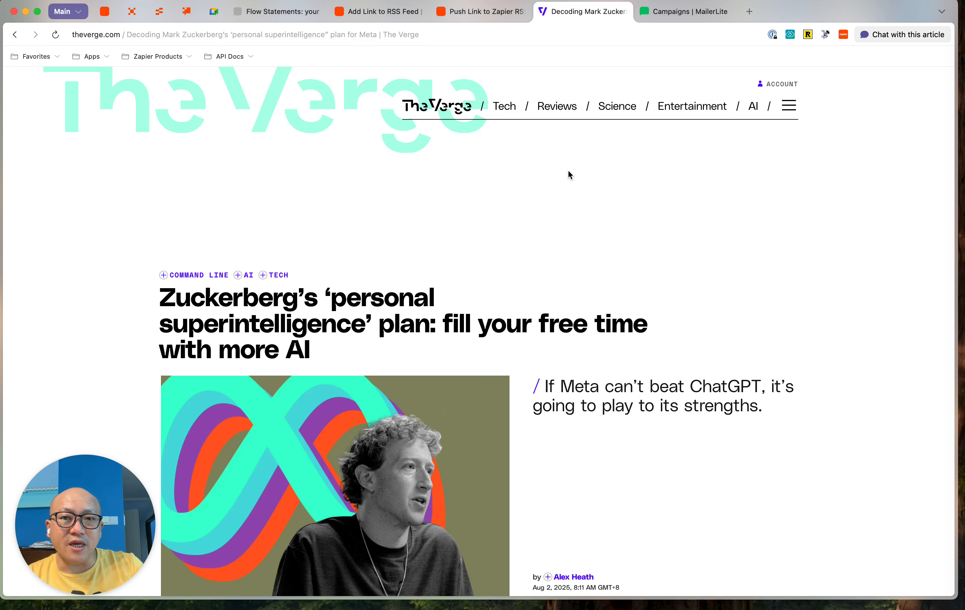
scroll(587, 220, down, 4)
scroll(588, 218, down, 4)
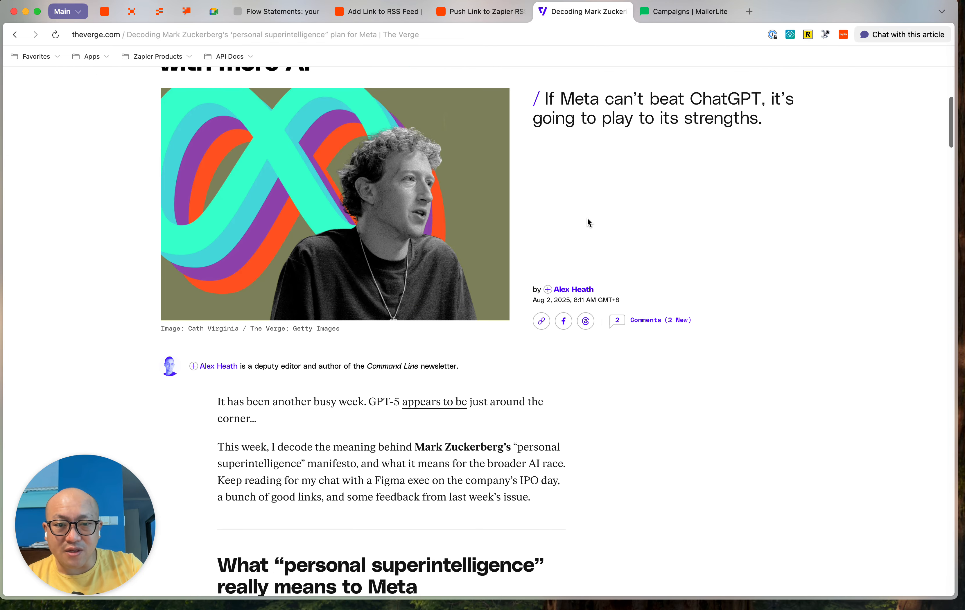
scroll(589, 222, up, 5)
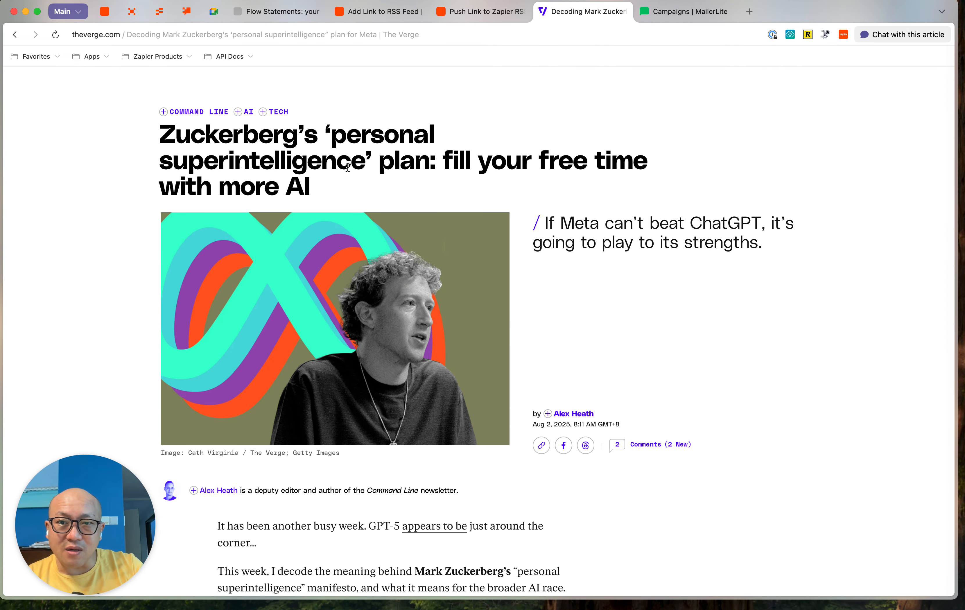
scroll(447, 201, down, 1)
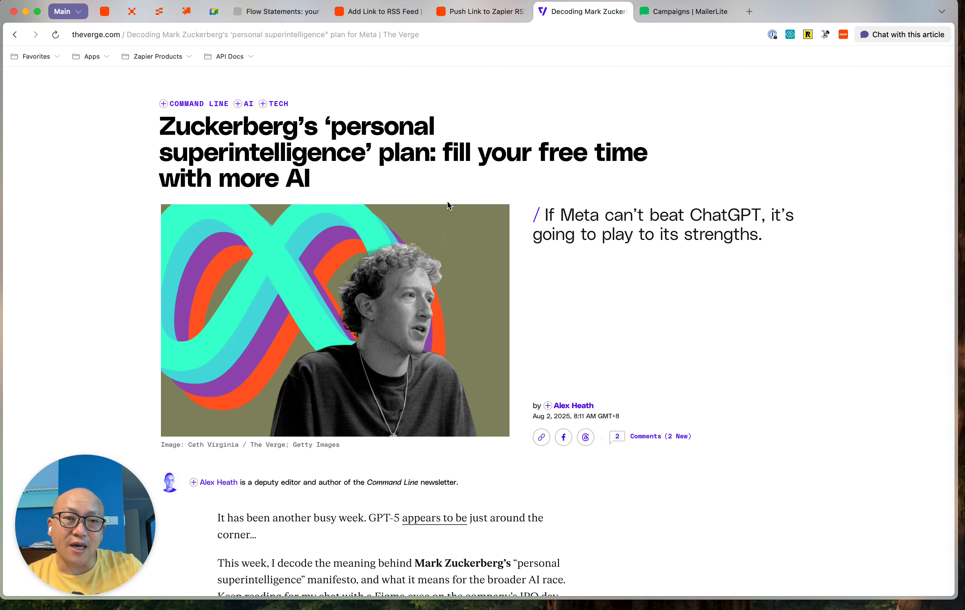
scroll(575, 206, up, 1)
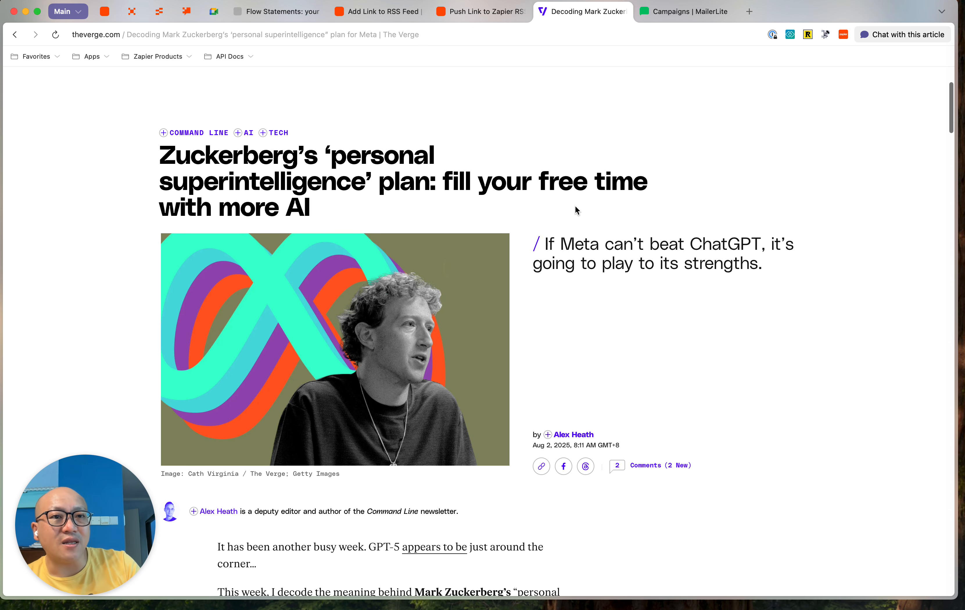
click(847, 37)
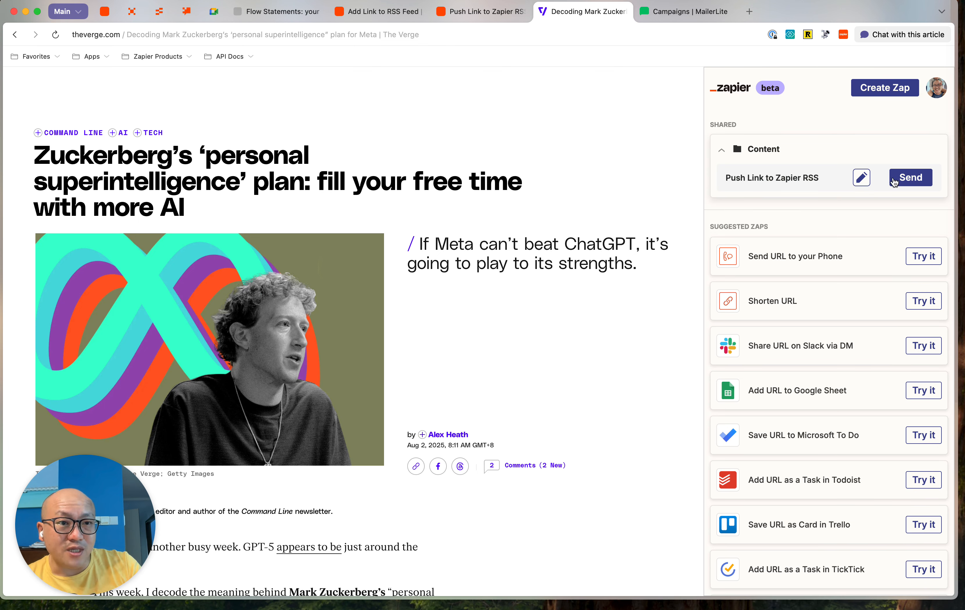
click(906, 181)
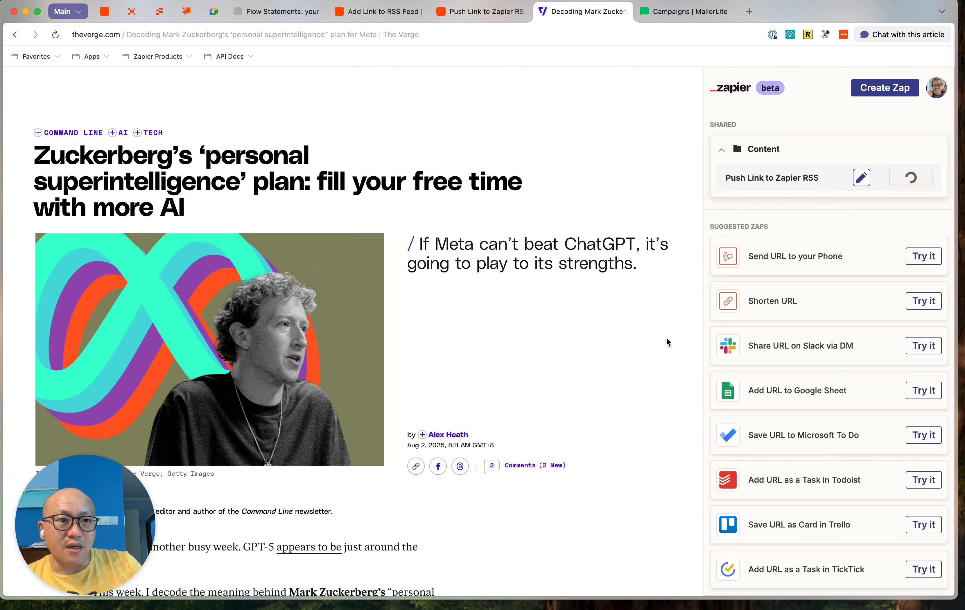
- Revisit the Push Link to Zapier RSS and Add Link to RSS Feed Zaps, and return to the Verge article
click(486, 16)
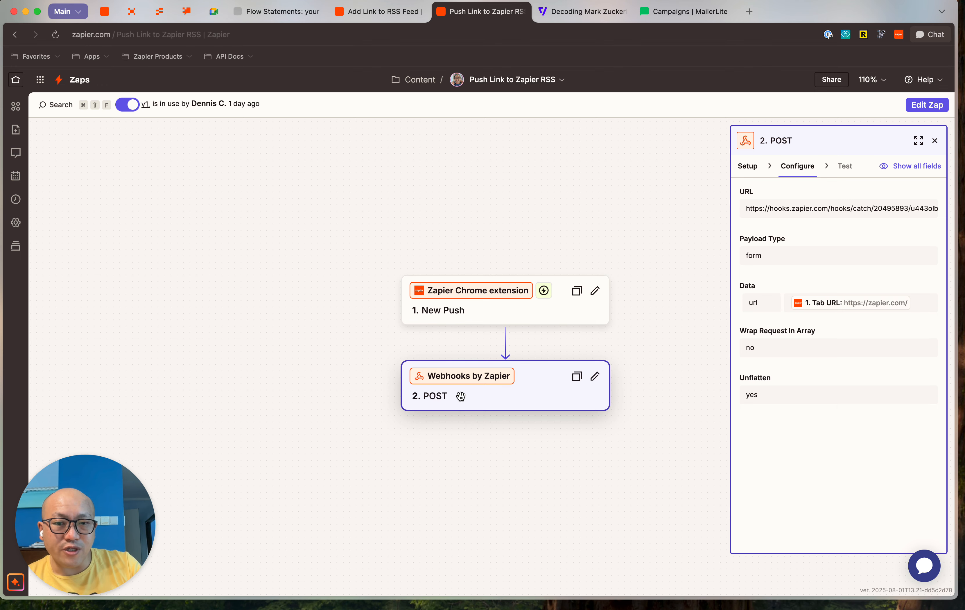
click(381, 12)
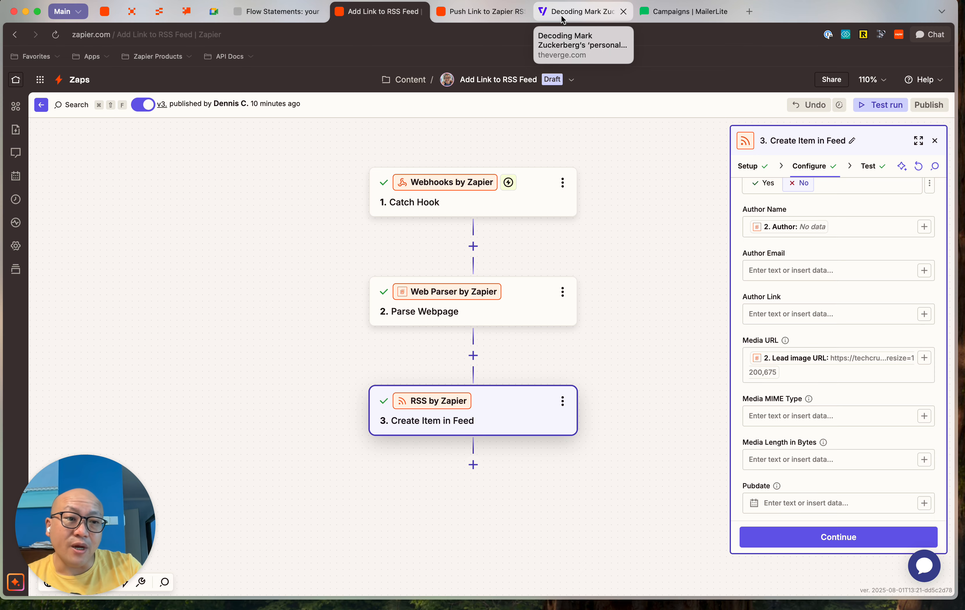
click(577, 11)
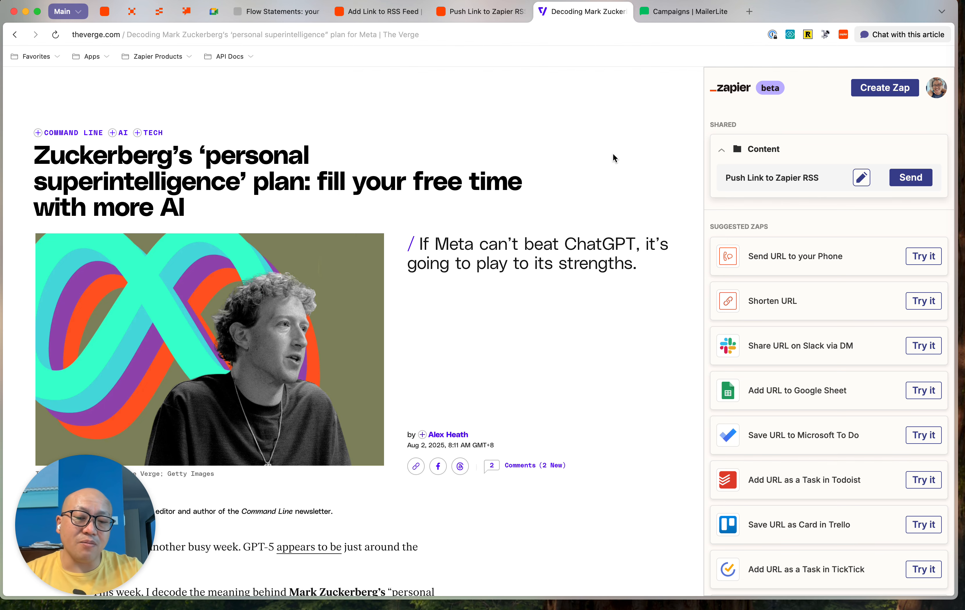
- Switch to Shortcuts and review the Add URL to RSS shortcut's share sheet input and webhook POST request
key(alt+space)
text(sho)
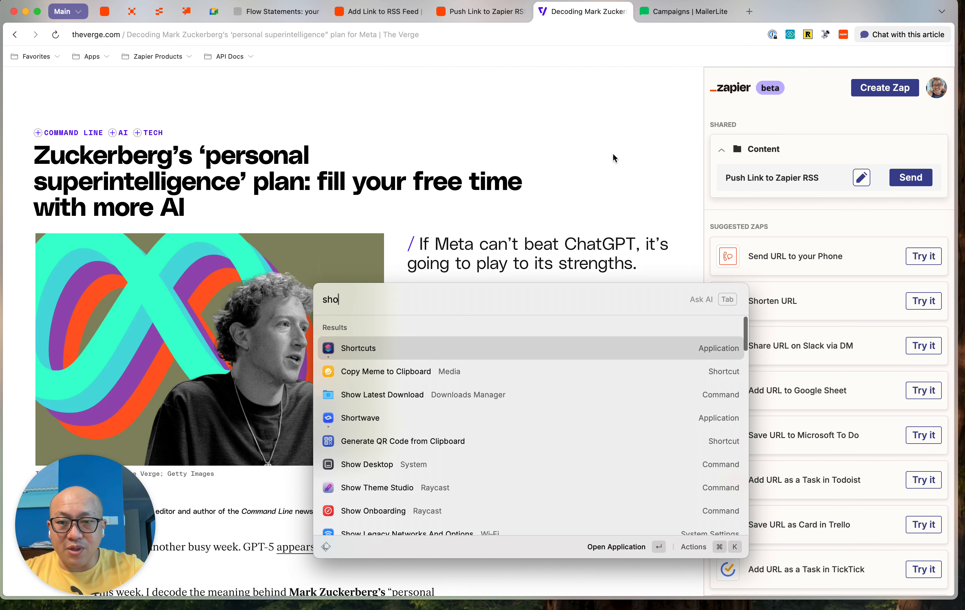
key(Return)
drag(181, 83, 212, 79)
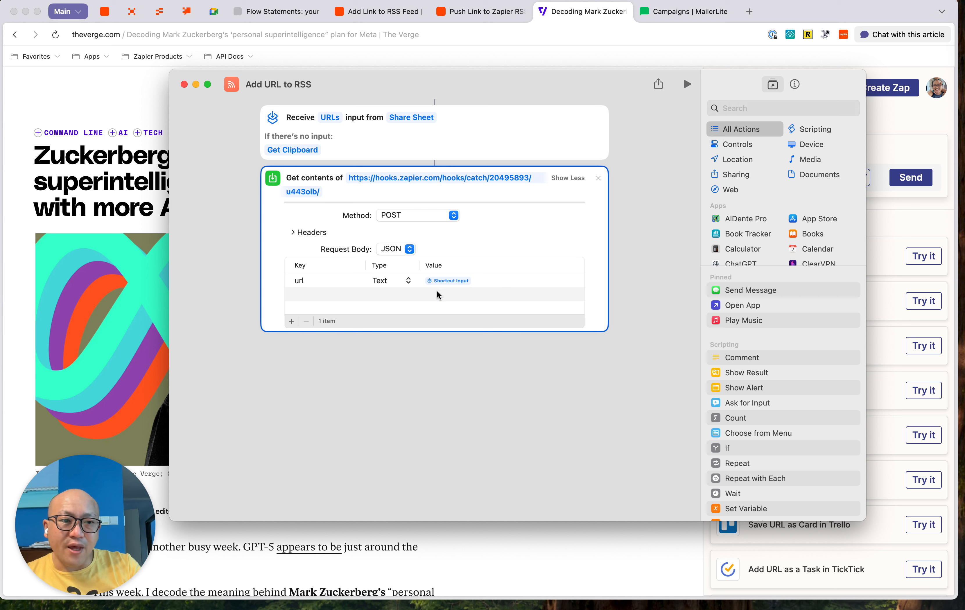
click(599, 555)
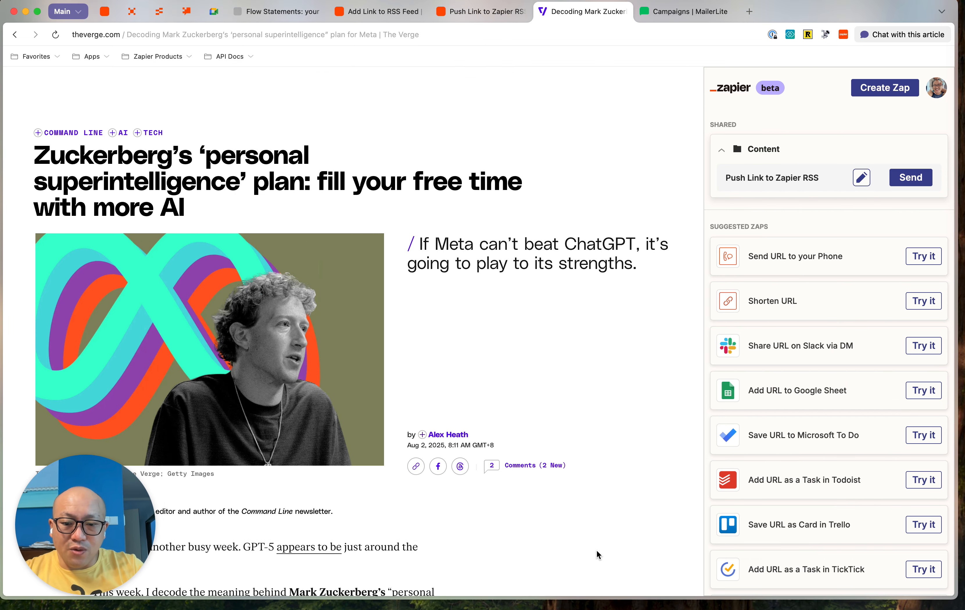
- Open iPhone Mirroring and connect to the iPhone 16 Pro to bring up the Zapier blog article in Safari
key(alt+space)
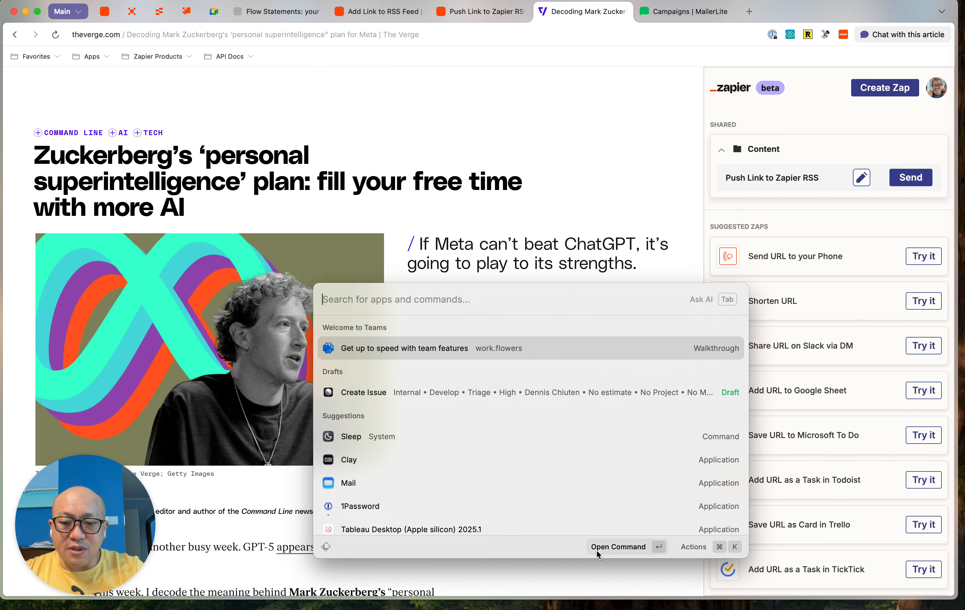
text(ip)
key(Return)
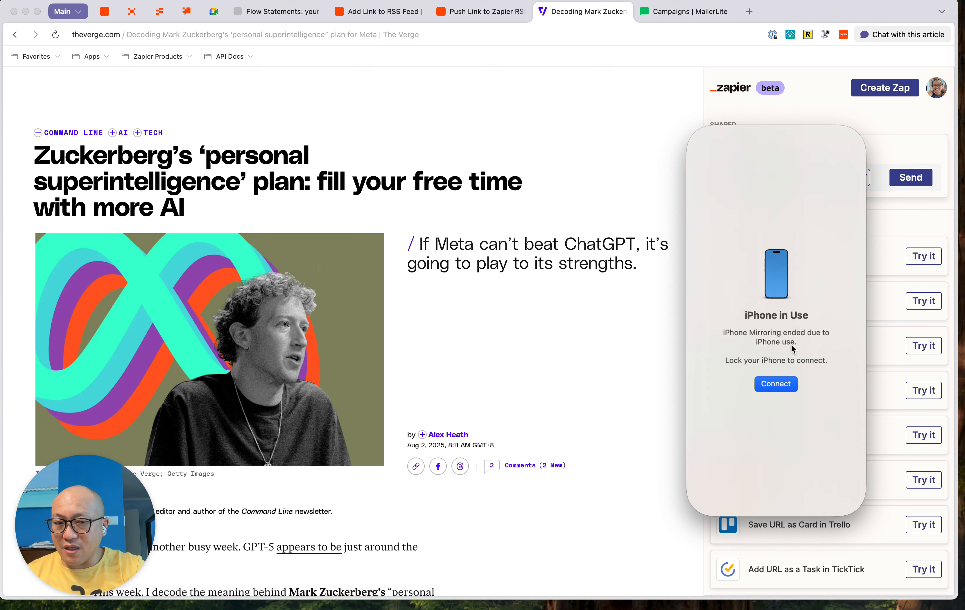
click(786, 386)
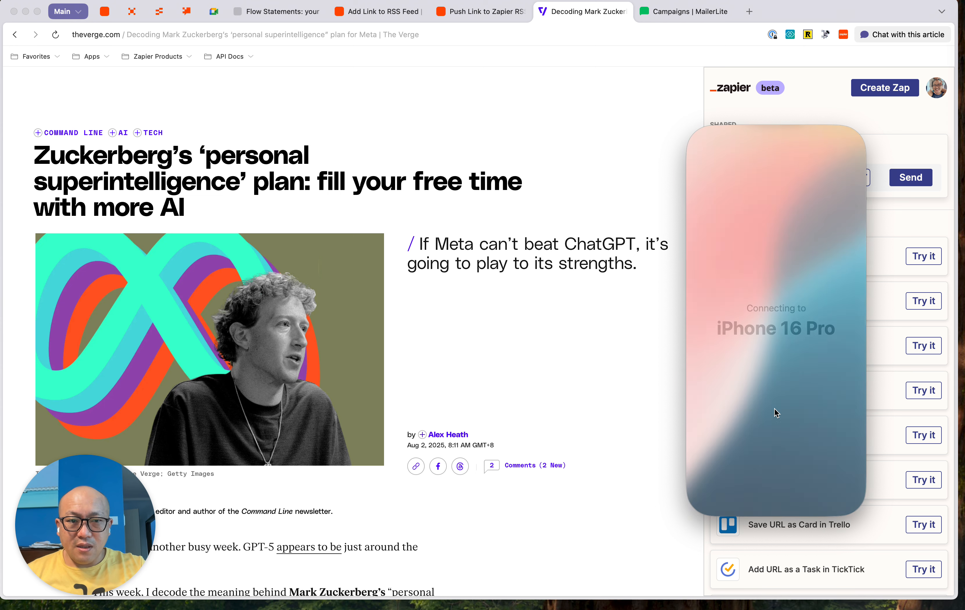
click(797, 491)
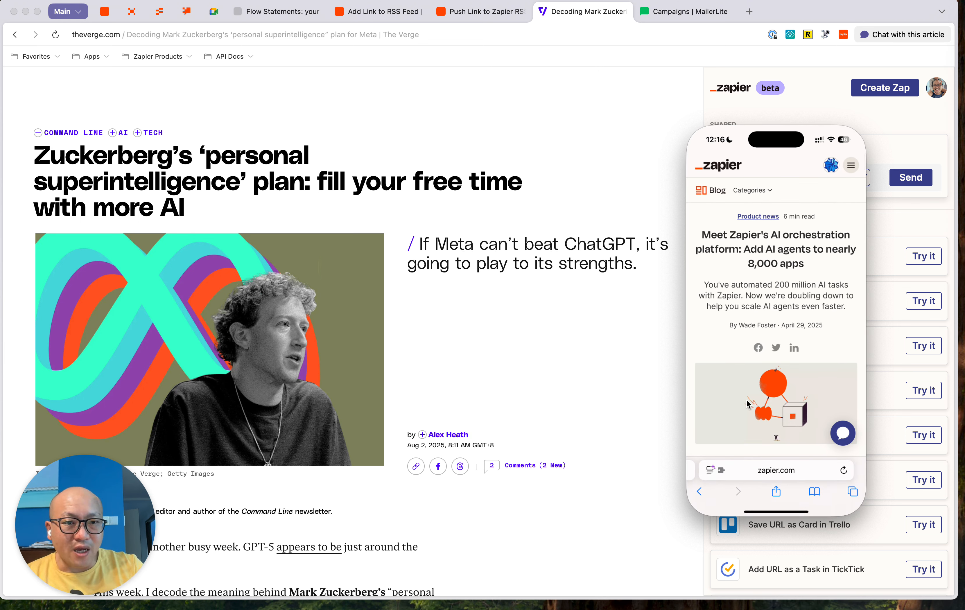
- Try to share the Zapier AI orchestration article on the iPhone through the Add URL to RSS shortcut
click(775, 492)
scroll(771, 450, down, 2)
scroll(770, 450, down, 3)
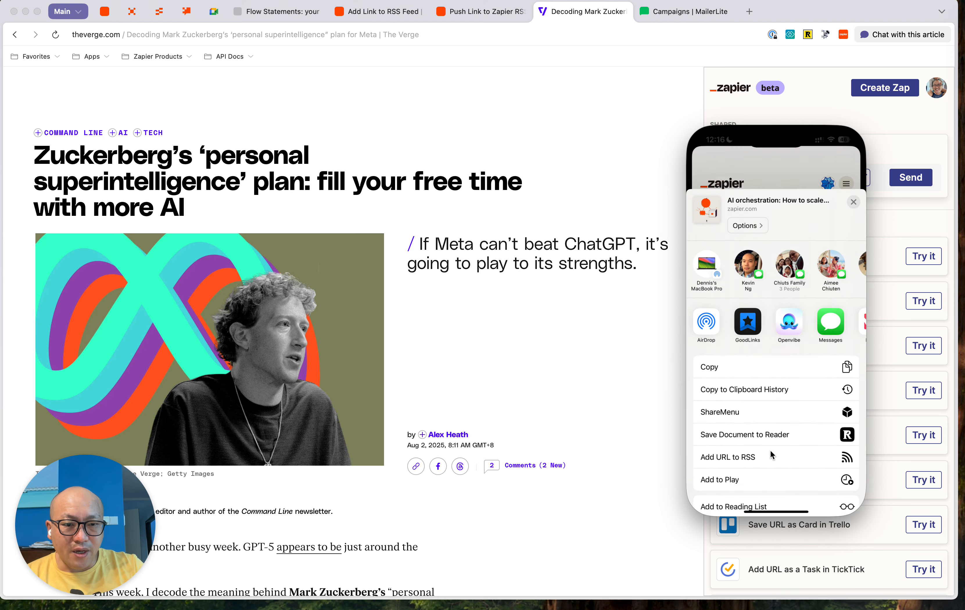
scroll(770, 450, down, 3)
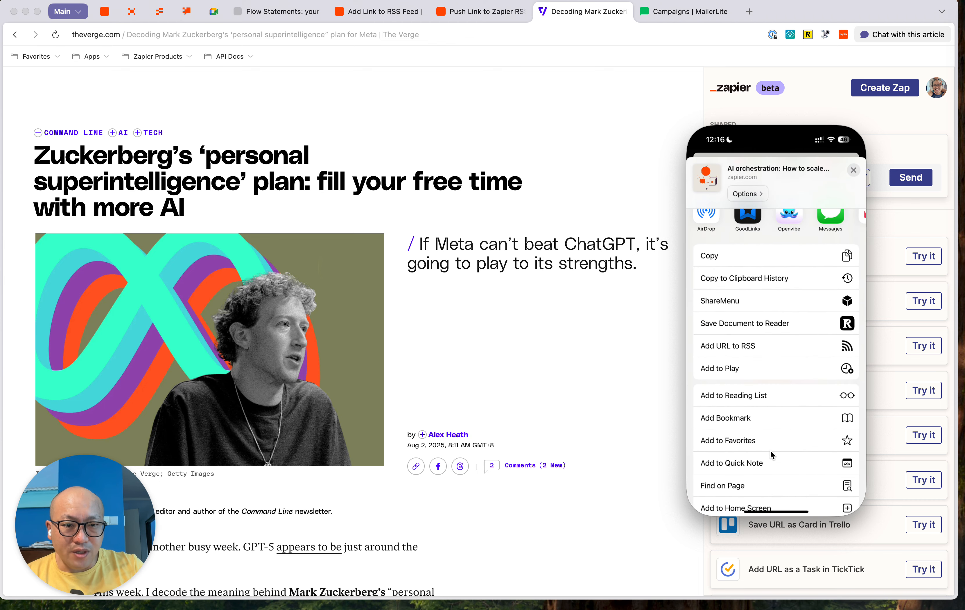
click(749, 349)
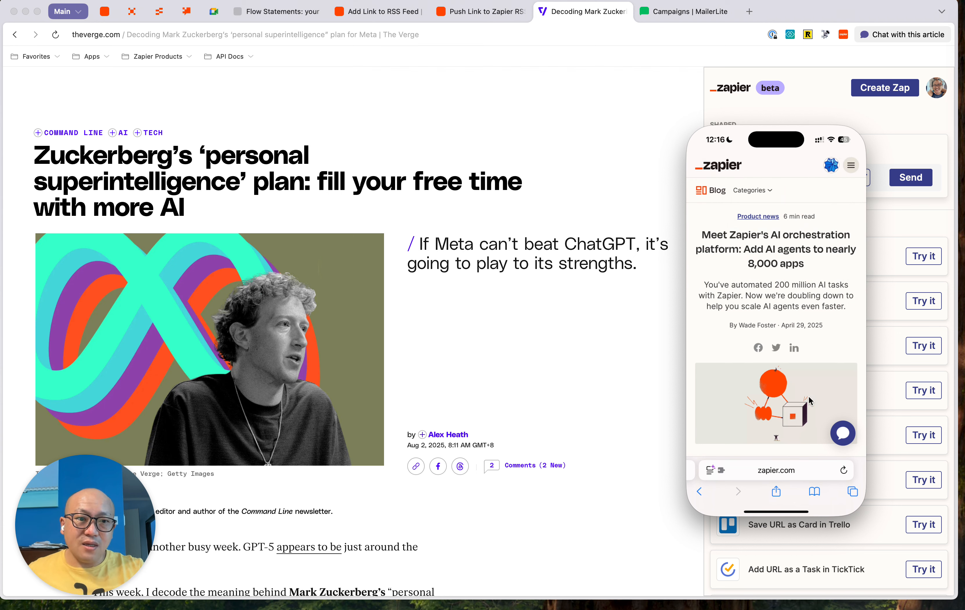
- Share the Zapier AI orchestration article with the Add URL to RSS shortcut, always allowing it to send Safari items to hooks.zapier.com
click(778, 490)
scroll(785, 442, down, 3)
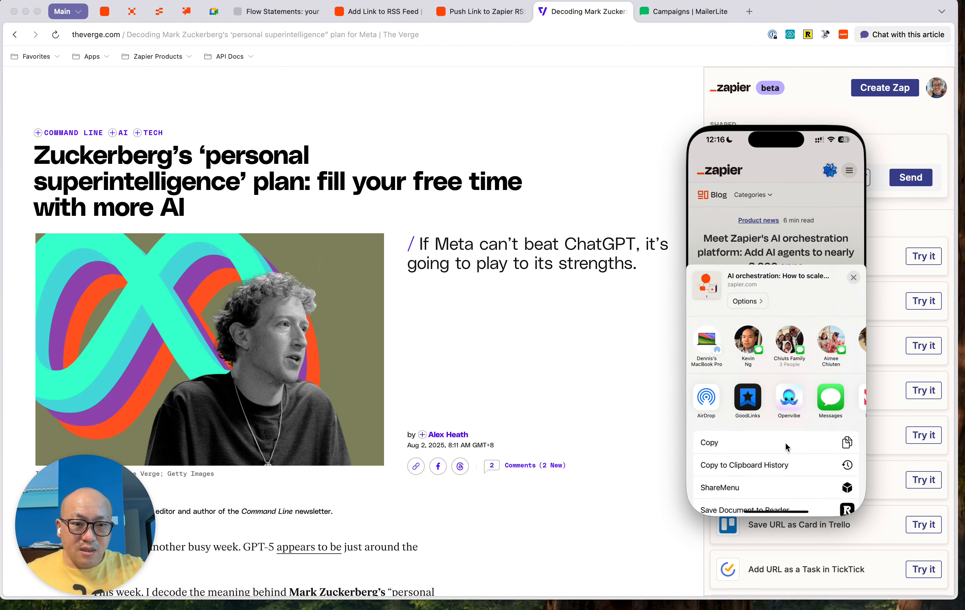
click(747, 424)
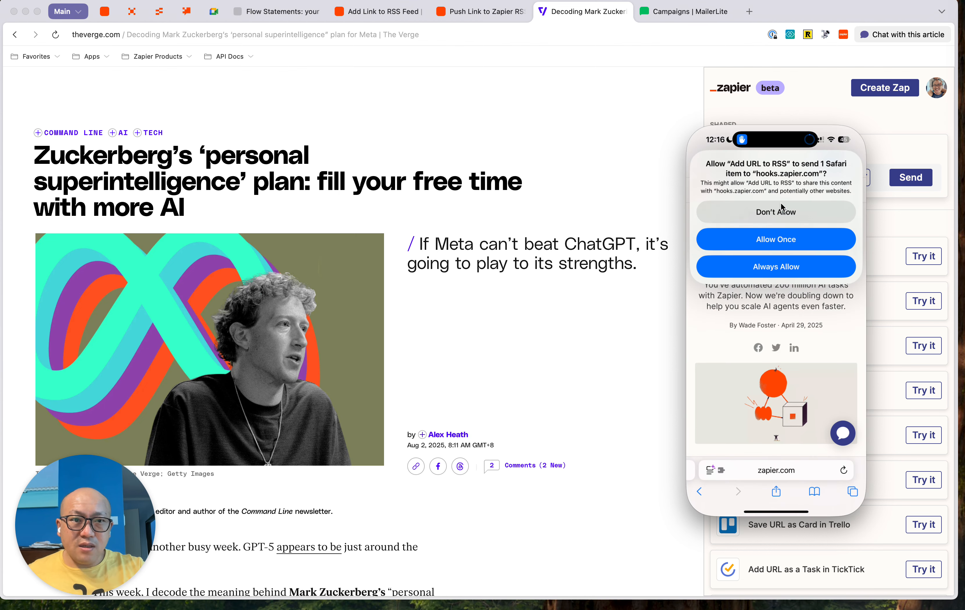
click(769, 267)
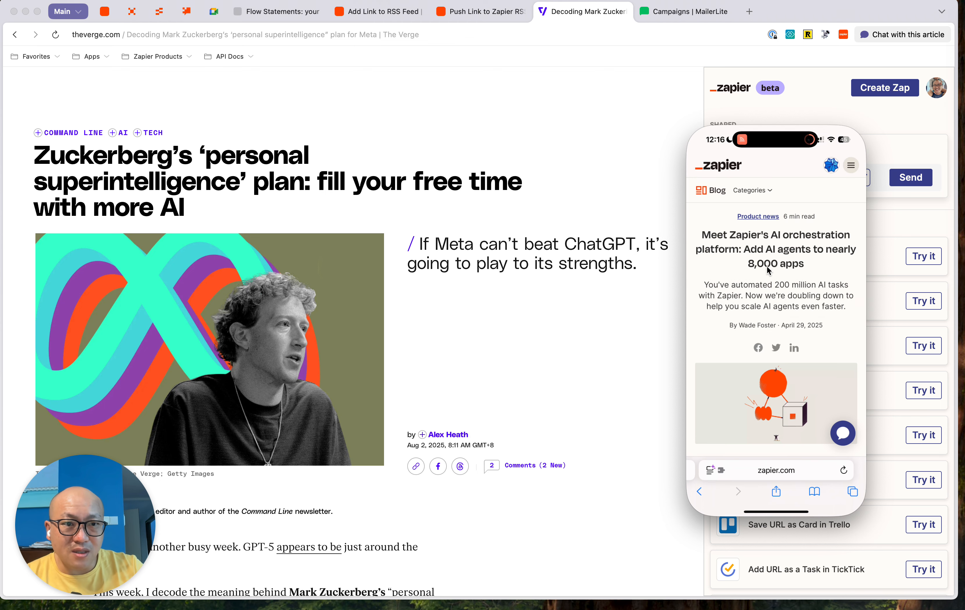
click(632, 129)
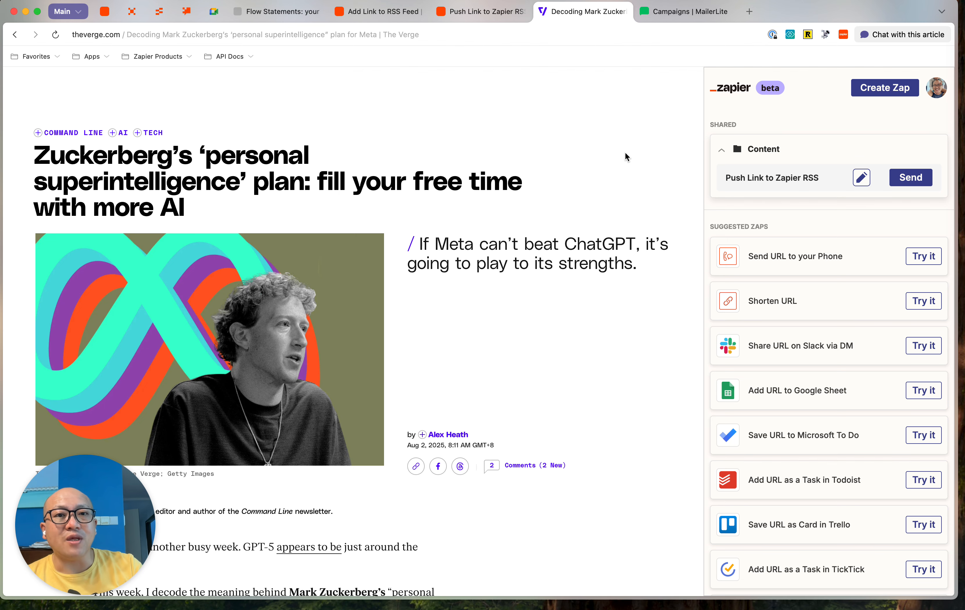
- Switch to MailerLite and create a new regular campaign
click(661, 18)
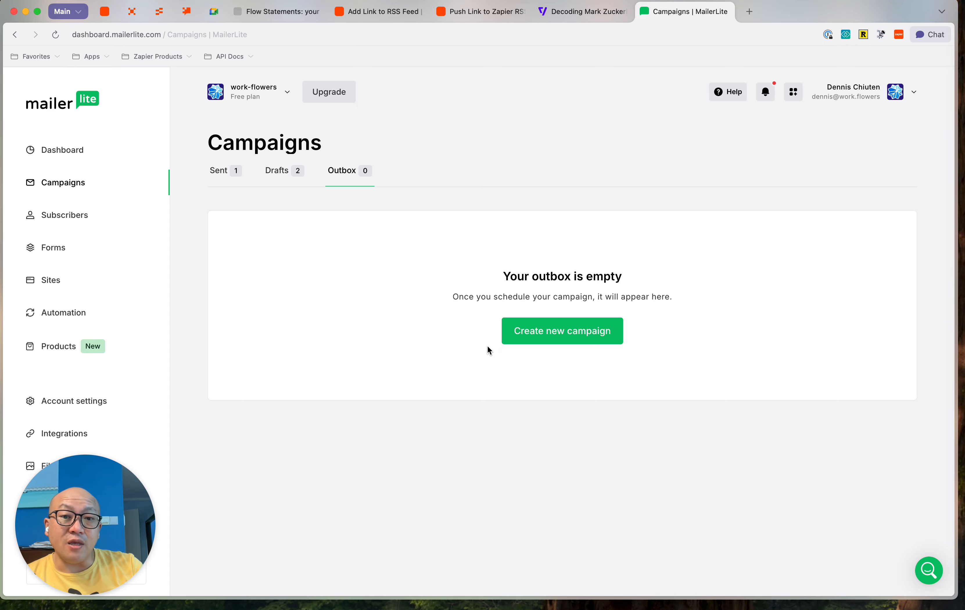
click(540, 335)
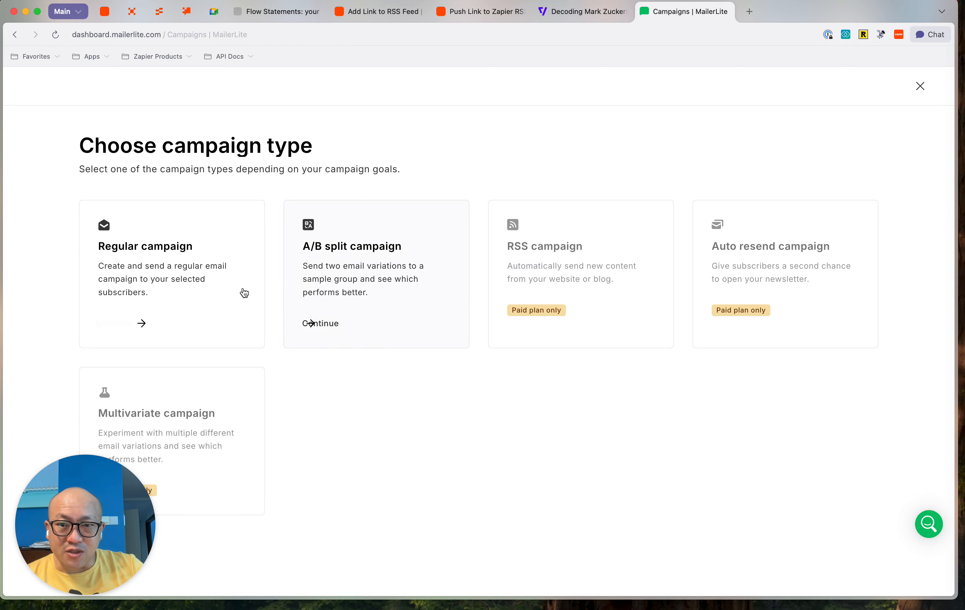
click(217, 287)
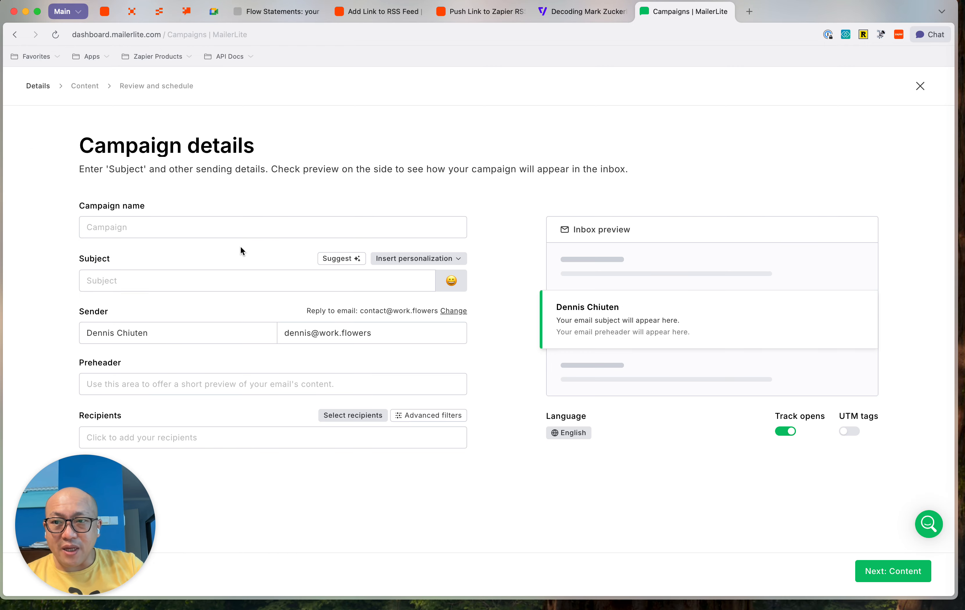
- Set the campaign name and subject to Test, choose the Internal group as recipients, and continue to the content stage
click(233, 229)
text(Test)
click(175, 284)
text(Test)
click(224, 445)
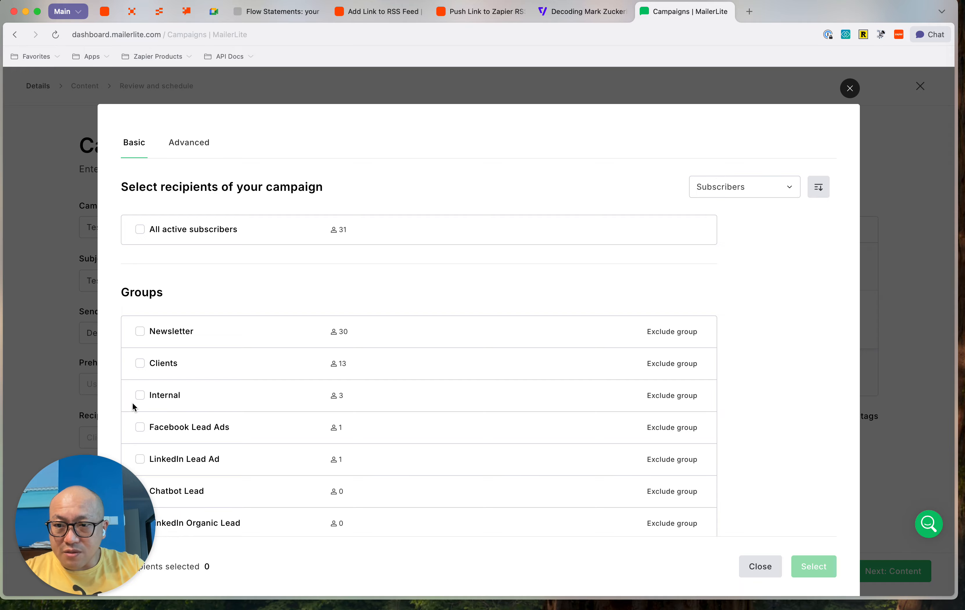
click(140, 396)
click(813, 567)
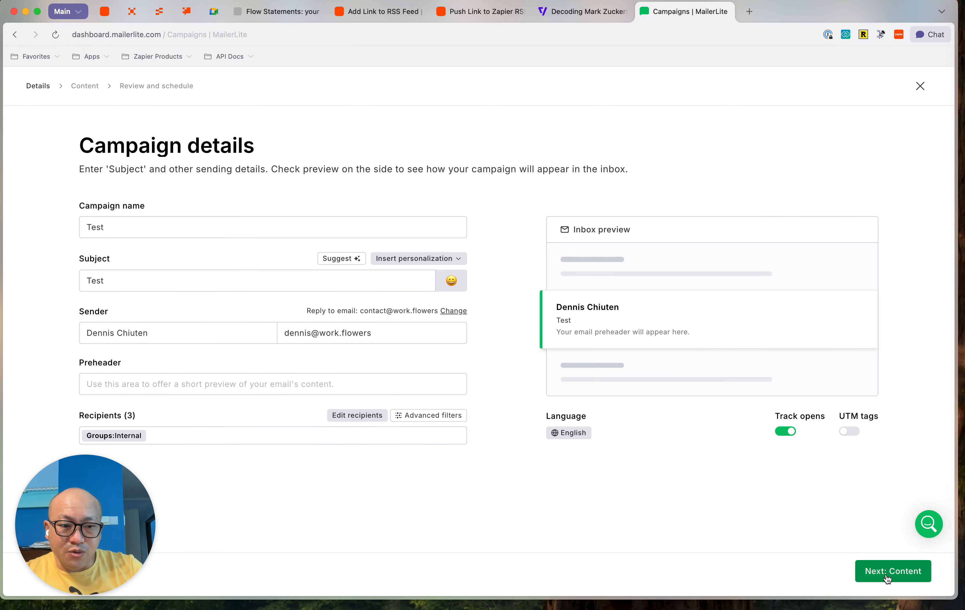
click(858, 565)
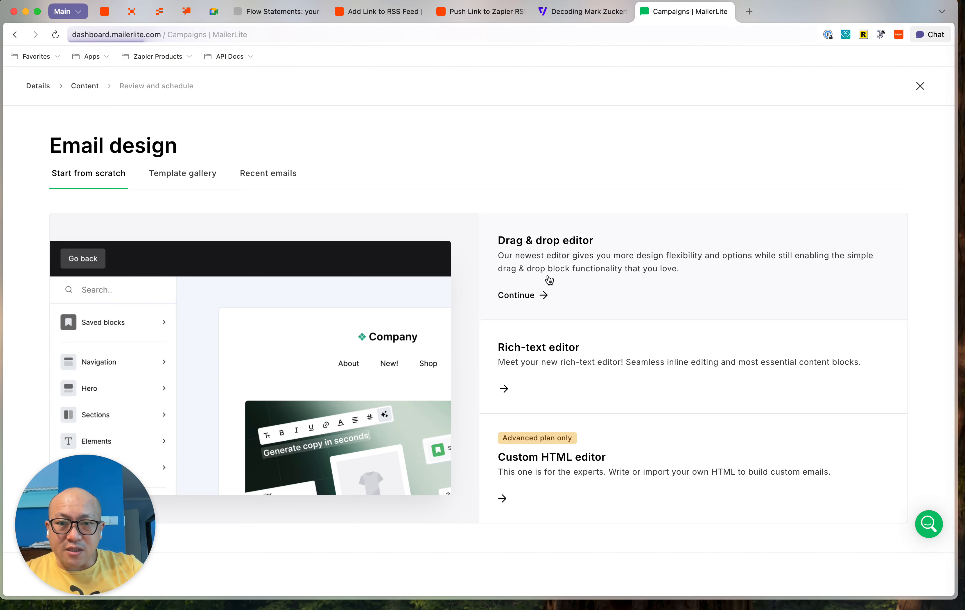
- Design the email in the Drag & drop editor and insert an RSS list block between the button section and the footer
click(544, 295)
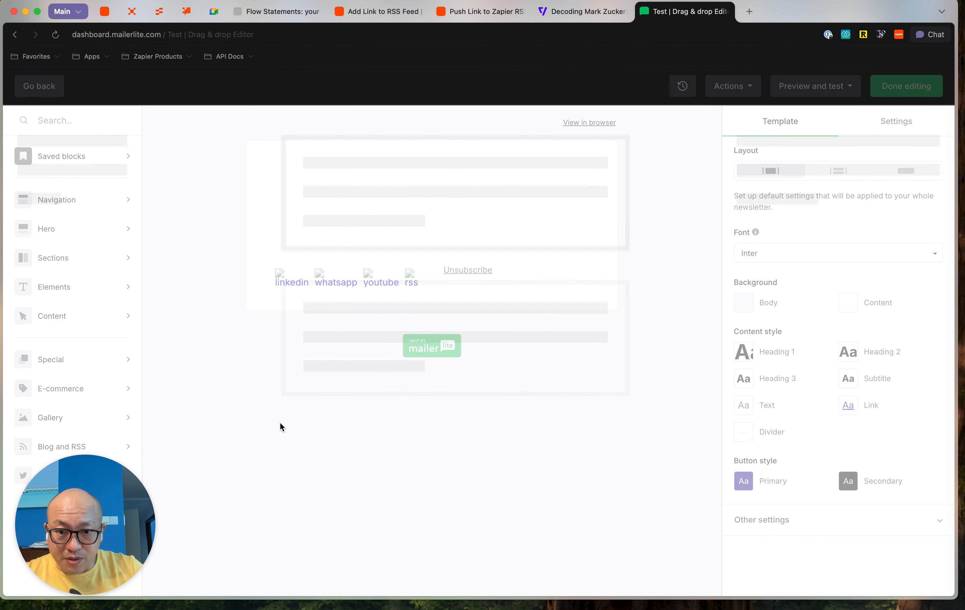
scroll(328, 397, down, 5)
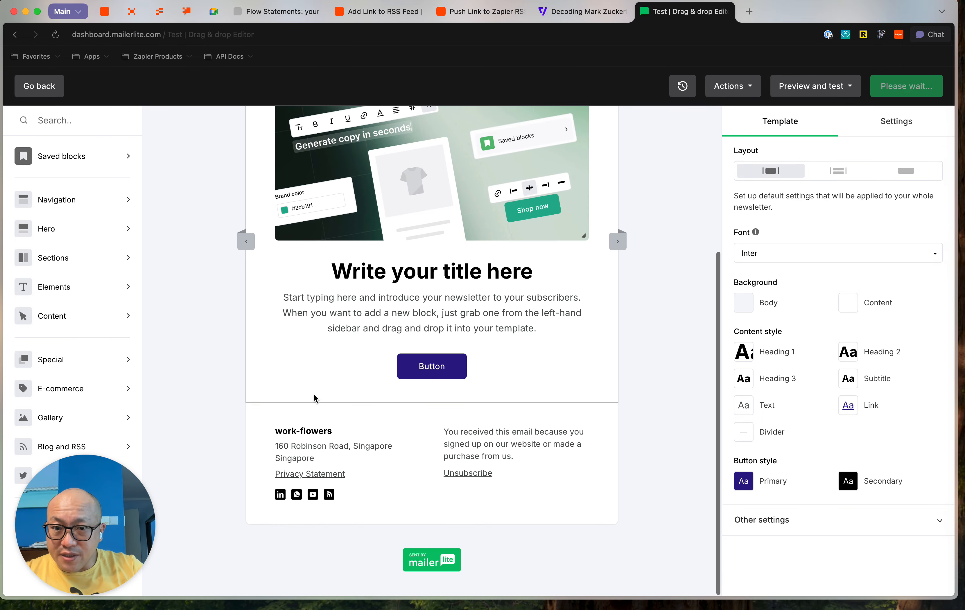
mouse_move(60, 448)
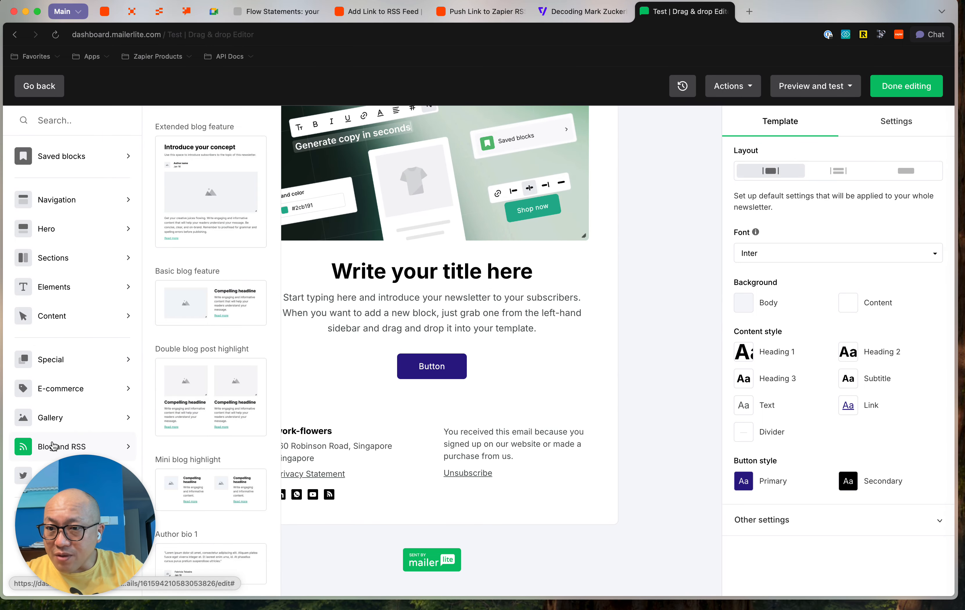
scroll(183, 453, down, 8)
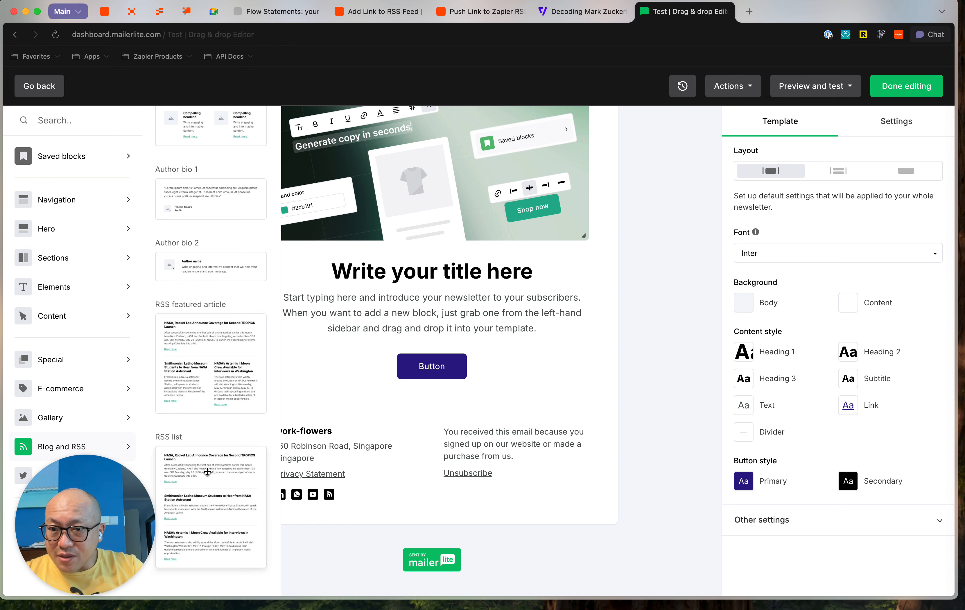
mouse_move(106, 449)
scroll(194, 488, down, 10)
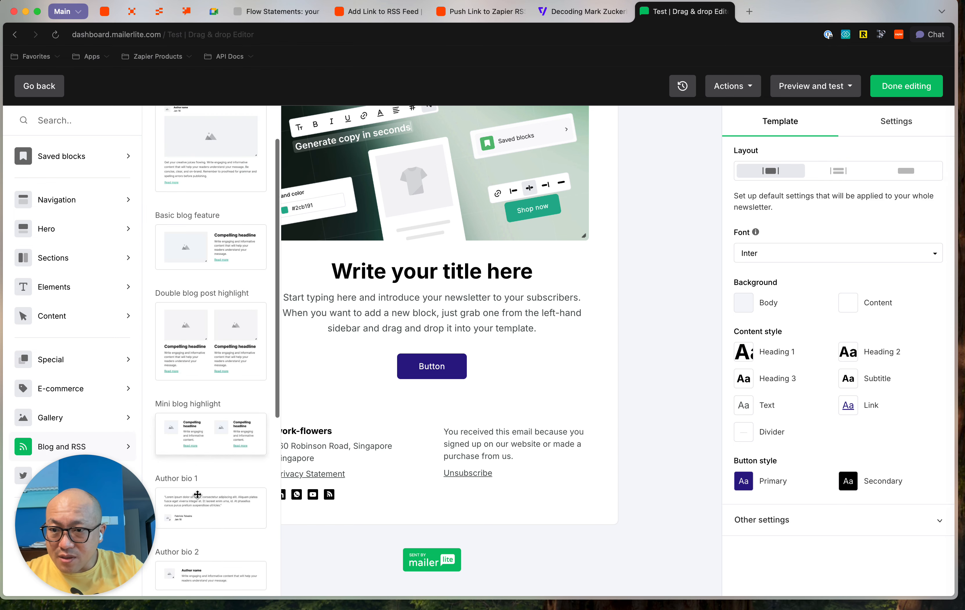
drag(207, 499, 390, 455)
scroll(391, 455, down, 5)
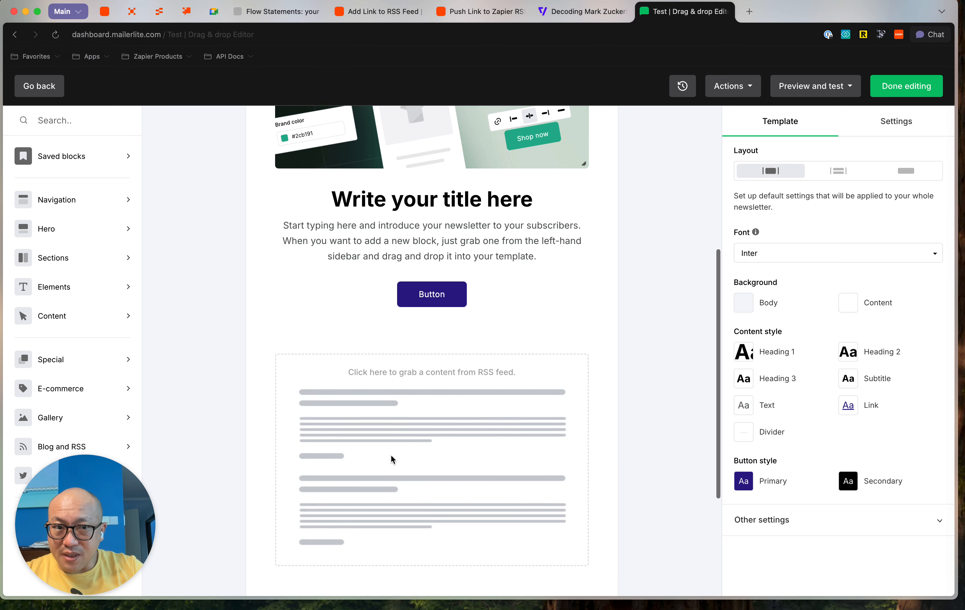
- Open the RSS list block's settings and copy the feed URL from the Add Link to RSS Feed Zap's Create Item in Feed step
click(397, 401)
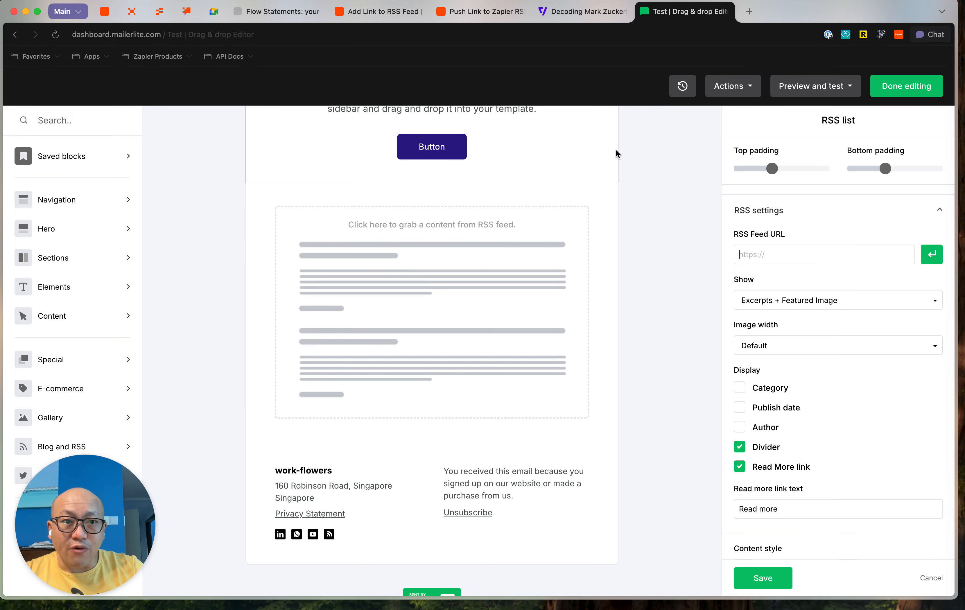
click(385, 11)
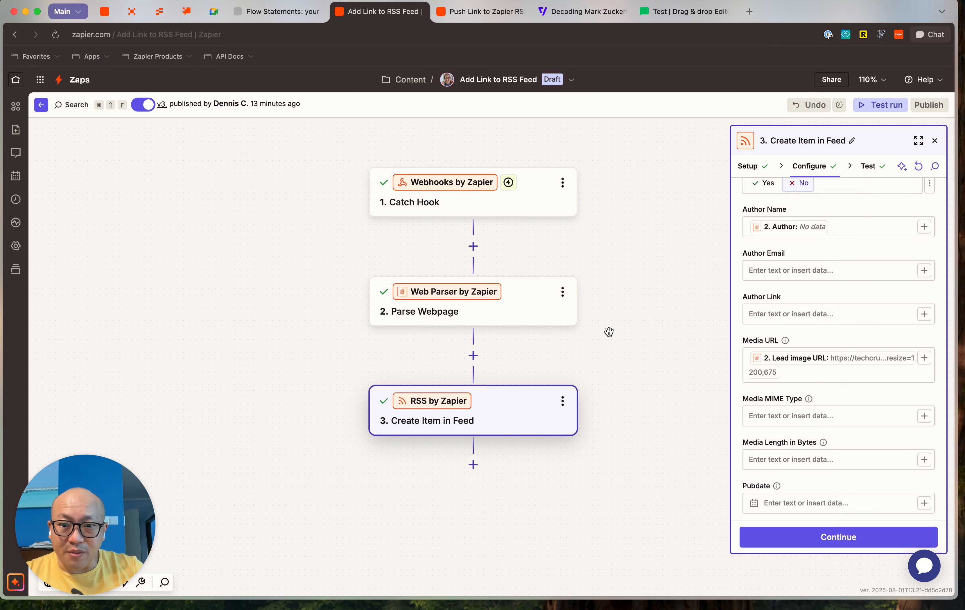
scroll(811, 225, up, 10)
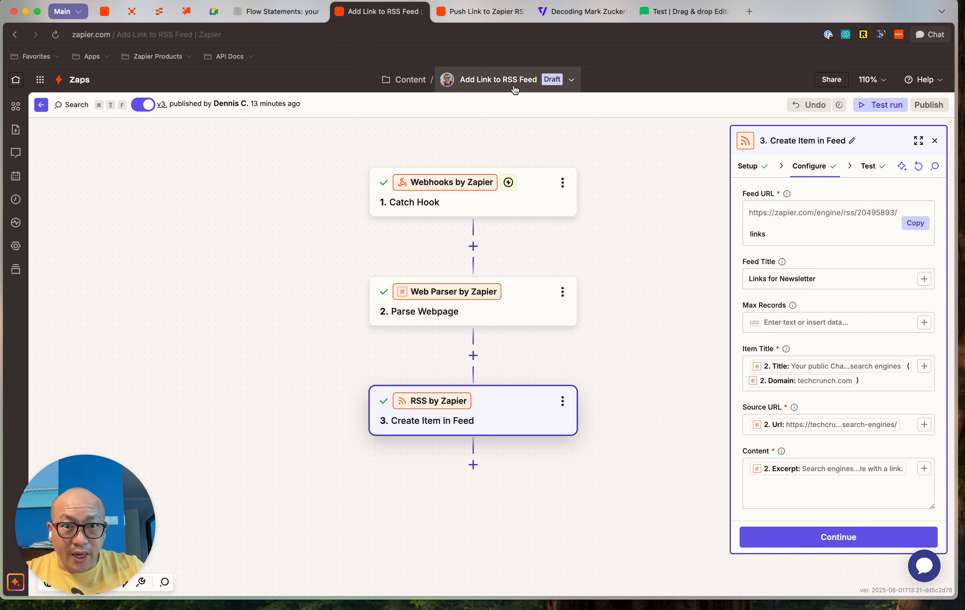
click(921, 225)
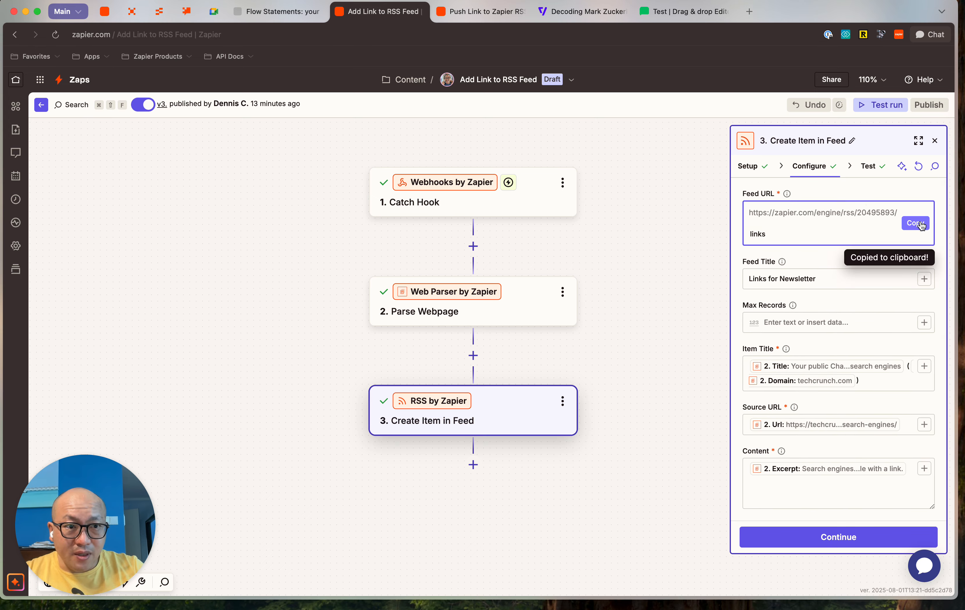
- Load the copied Zapier feed URL into the newsletter's RSS list block and check the imported articles
click(678, 12)
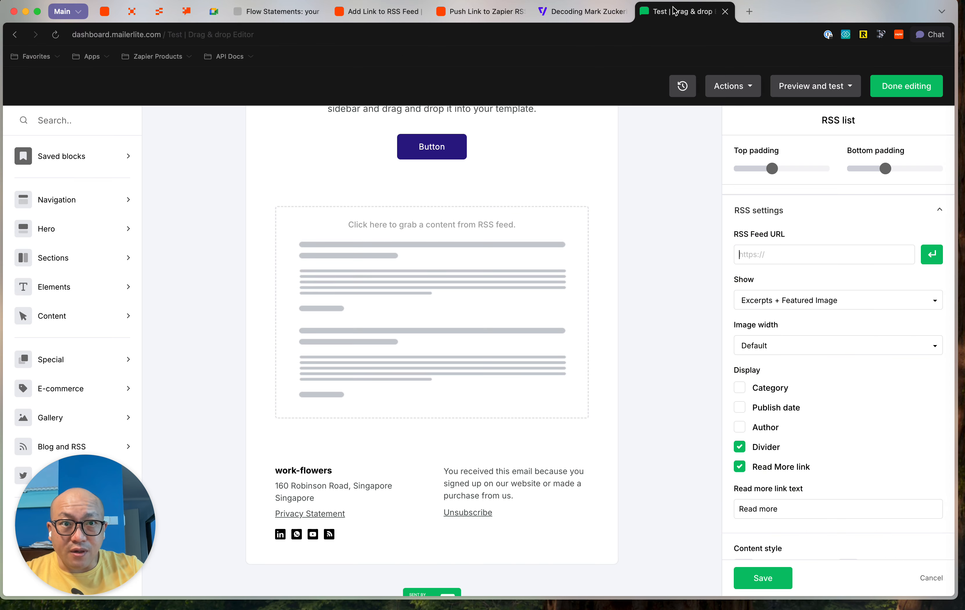
click(765, 254)
key(super+v)
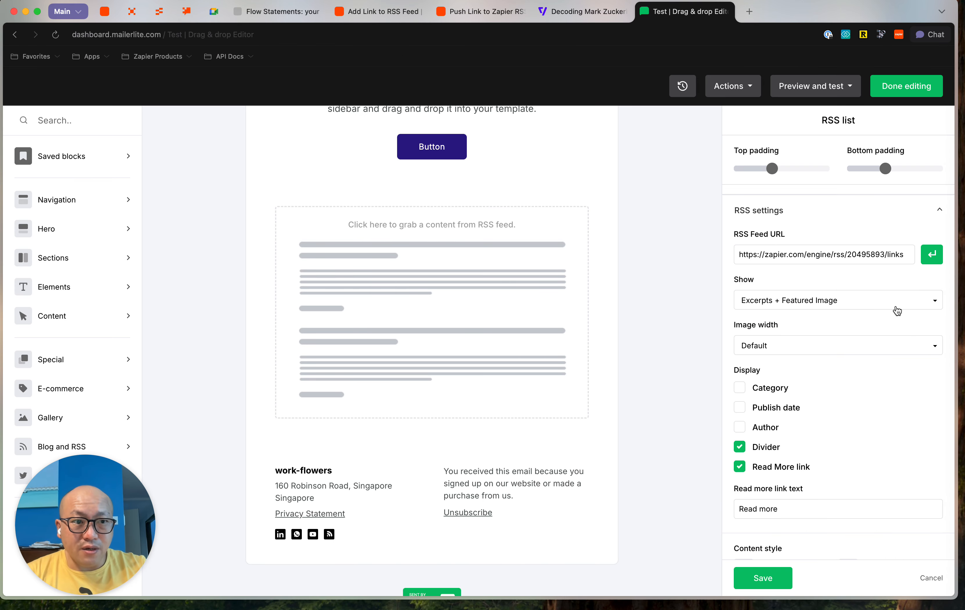
click(933, 261)
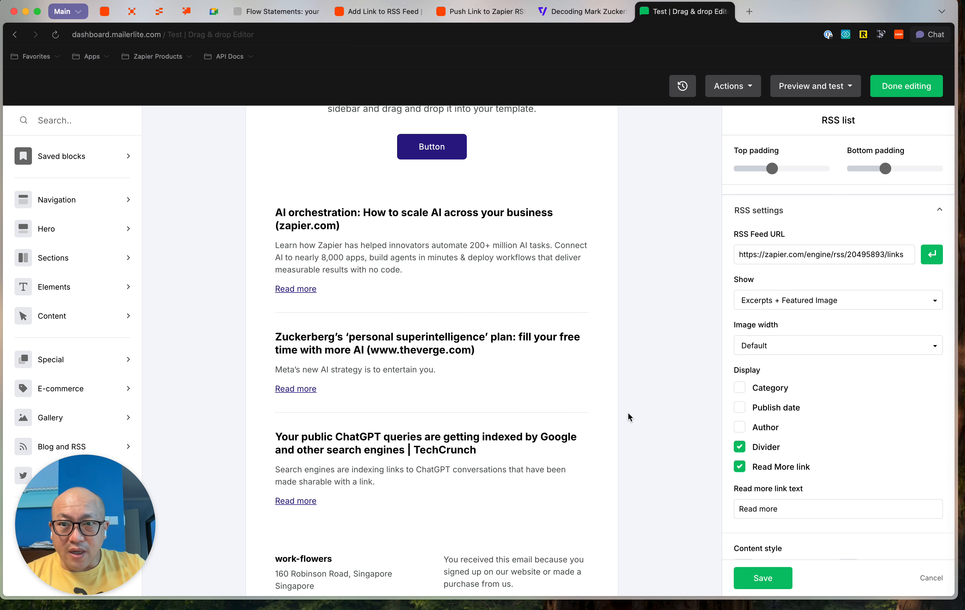
scroll(457, 337, up, 1)
scroll(457, 337, down, 1)
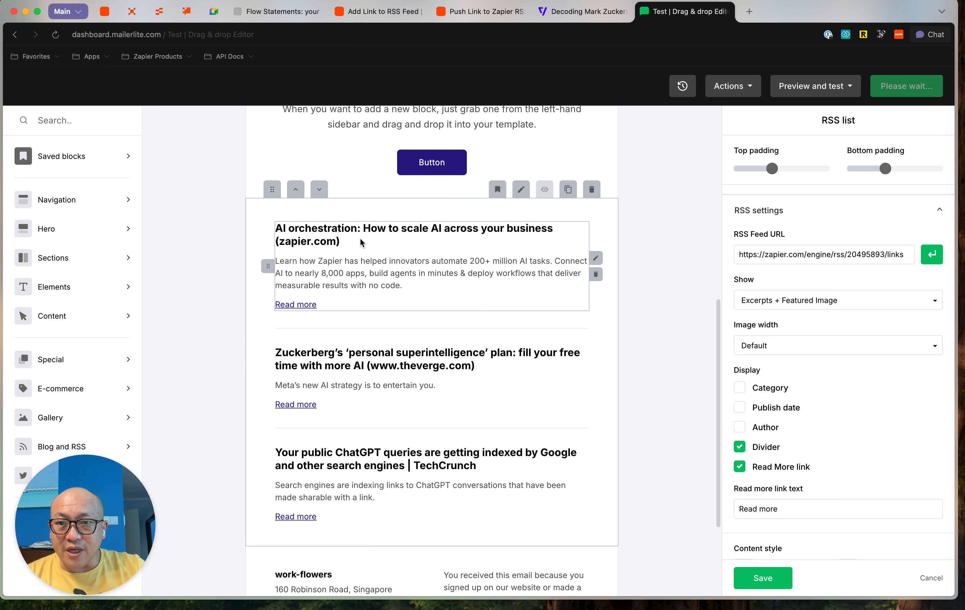
scroll(362, 286, down, 3)
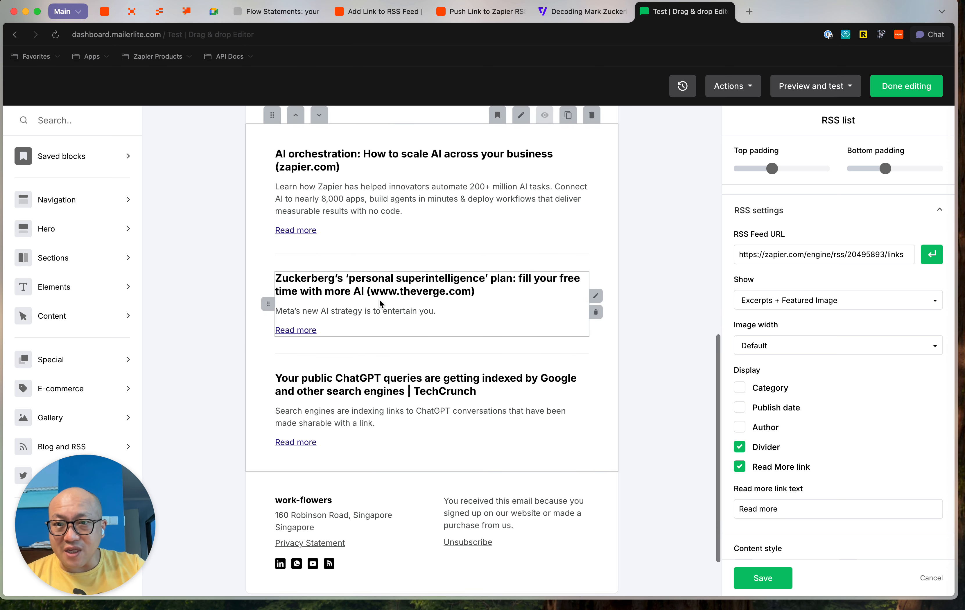
- Try the Full Content and Titles Only display options for the RSS list, and settle on showing Excerpts
scroll(346, 279, up, 2)
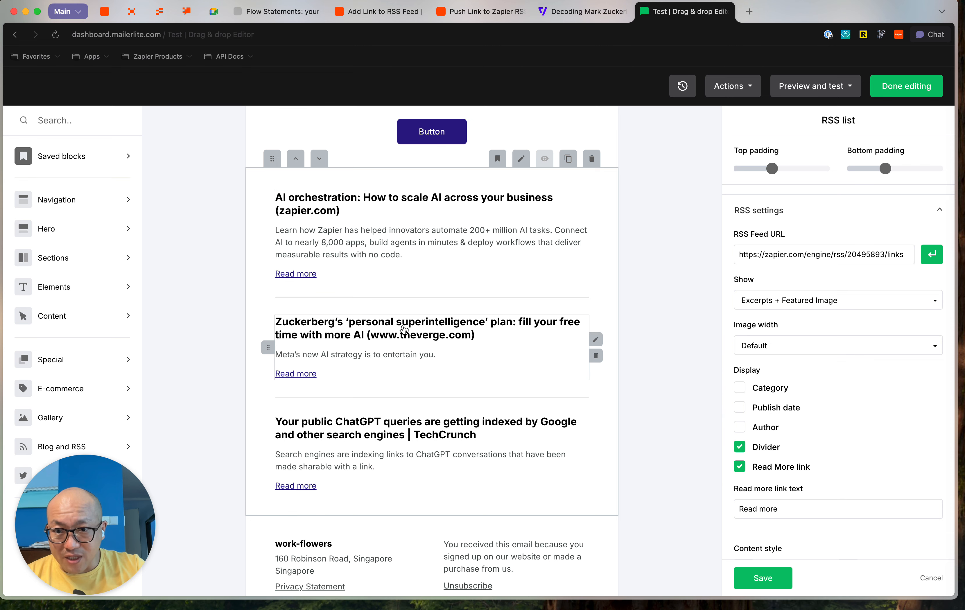
scroll(404, 250, up, 1)
scroll(800, 426, down, 3)
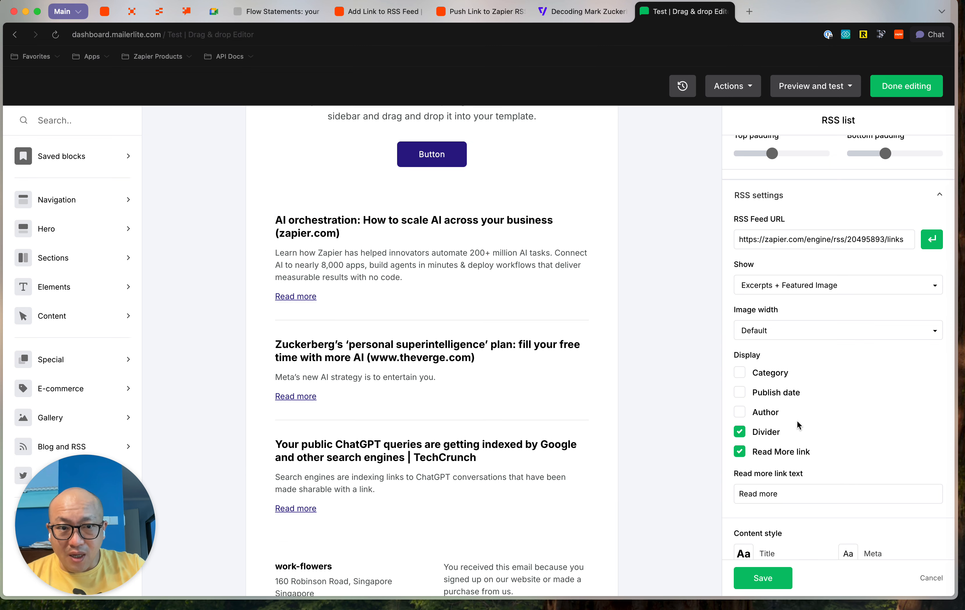
click(809, 219)
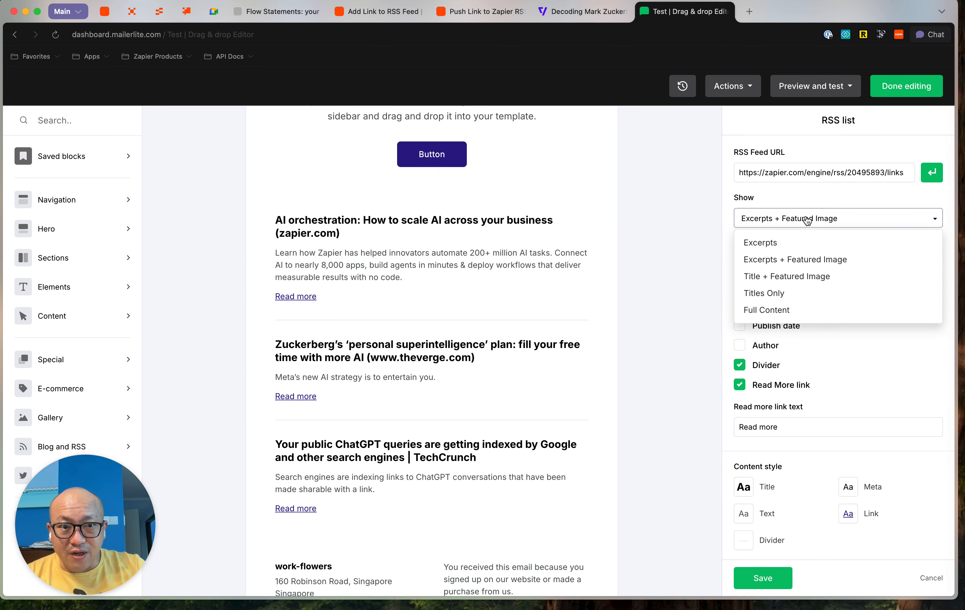
click(773, 311)
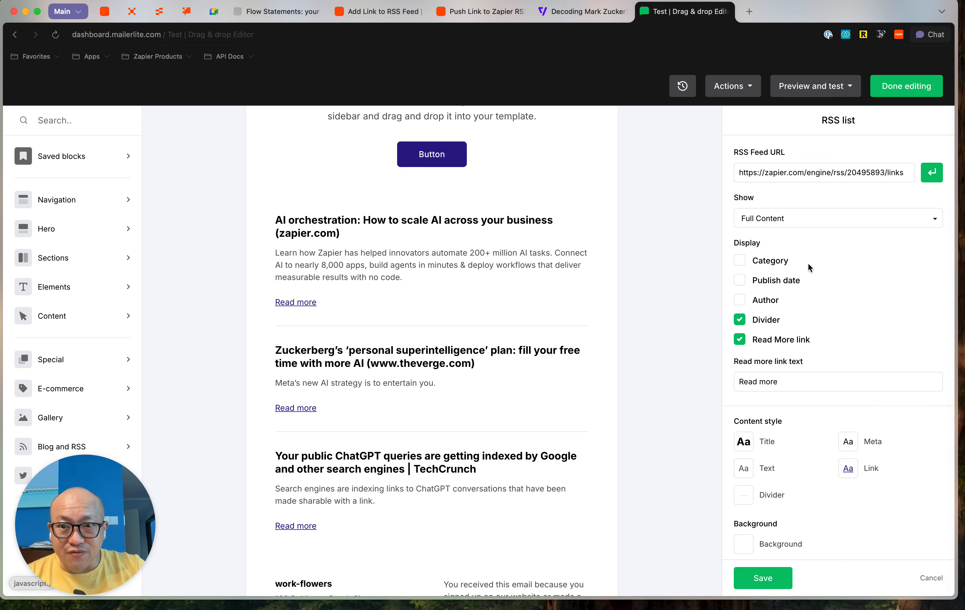
click(793, 220)
click(773, 291)
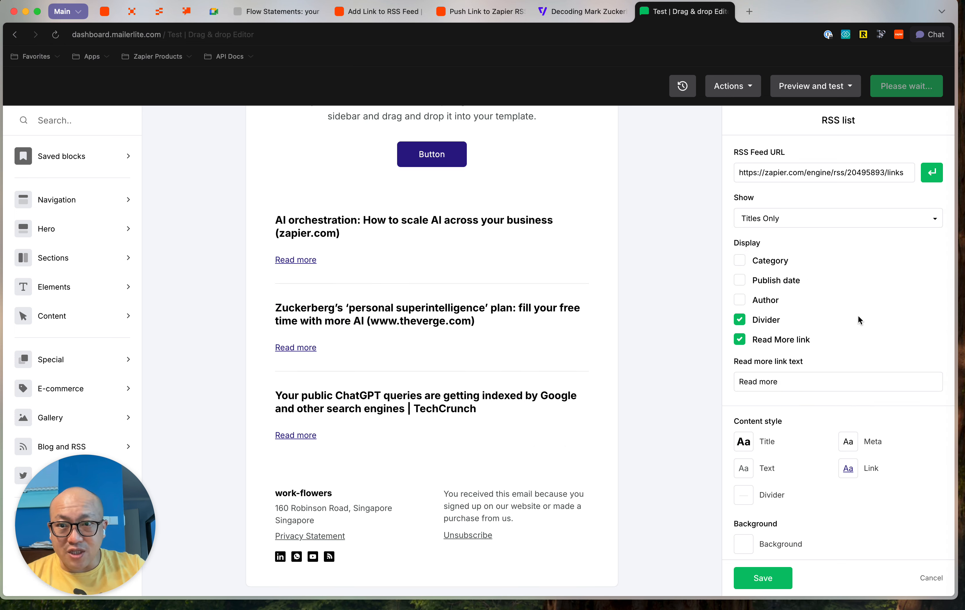
click(794, 220)
click(794, 248)
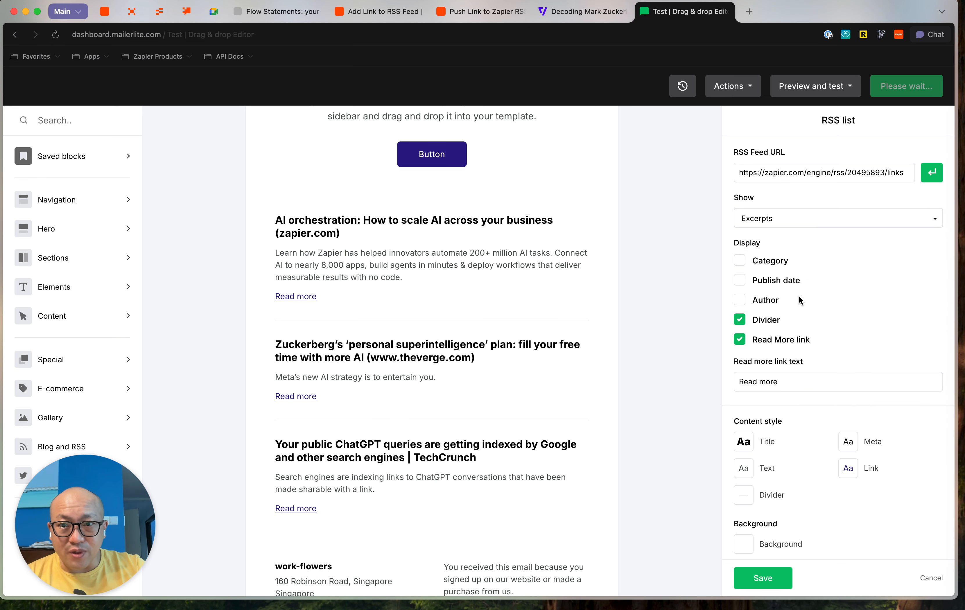
- Exclude the Zuckerberg 'personal superintelligence' article from the RSS list's items, save the block and review the newsletter layout
scroll(819, 339, down, 5)
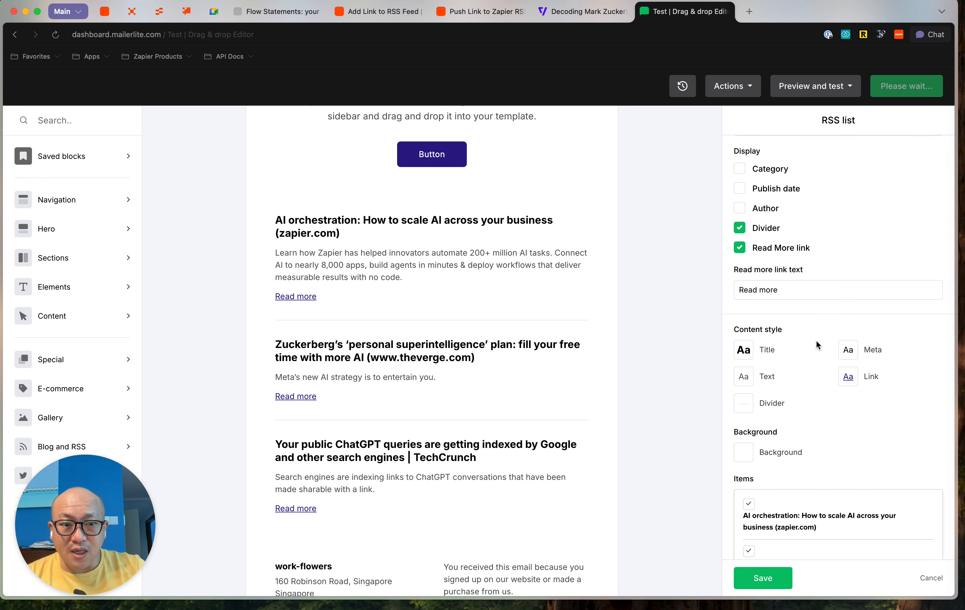
scroll(790, 514, down, 2)
scroll(791, 515, up, 2)
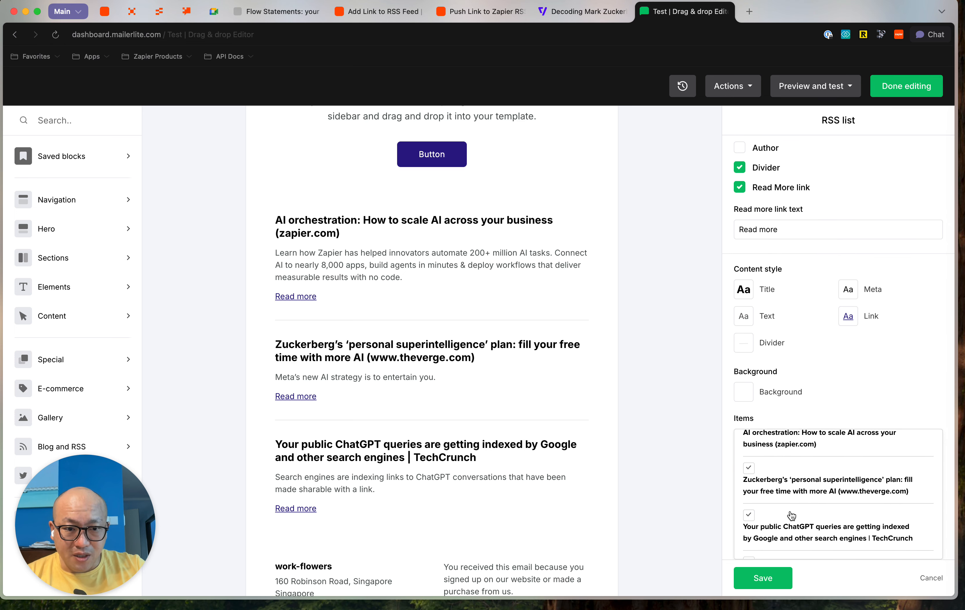
scroll(754, 480, down, 1)
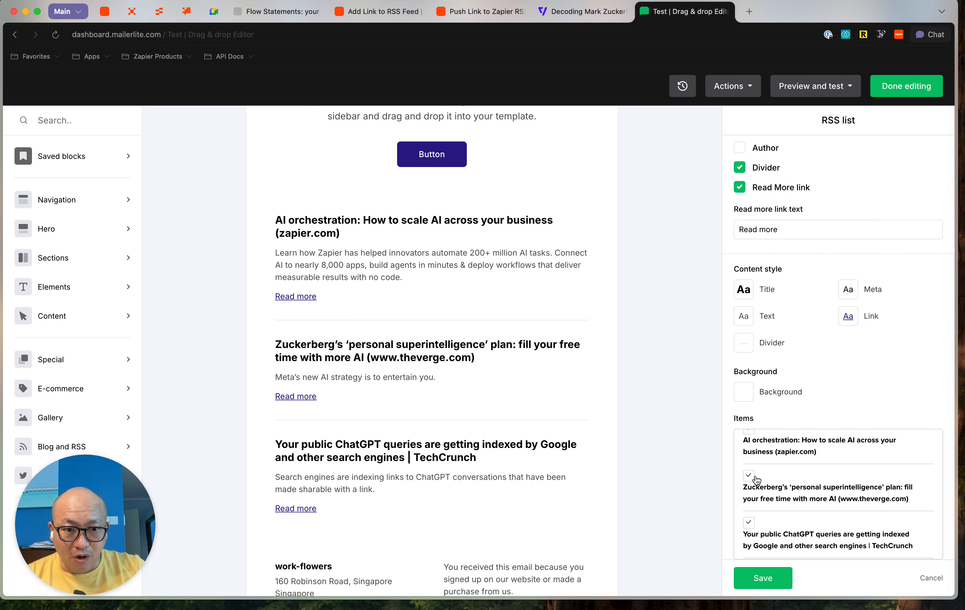
scroll(758, 528, down, 1)
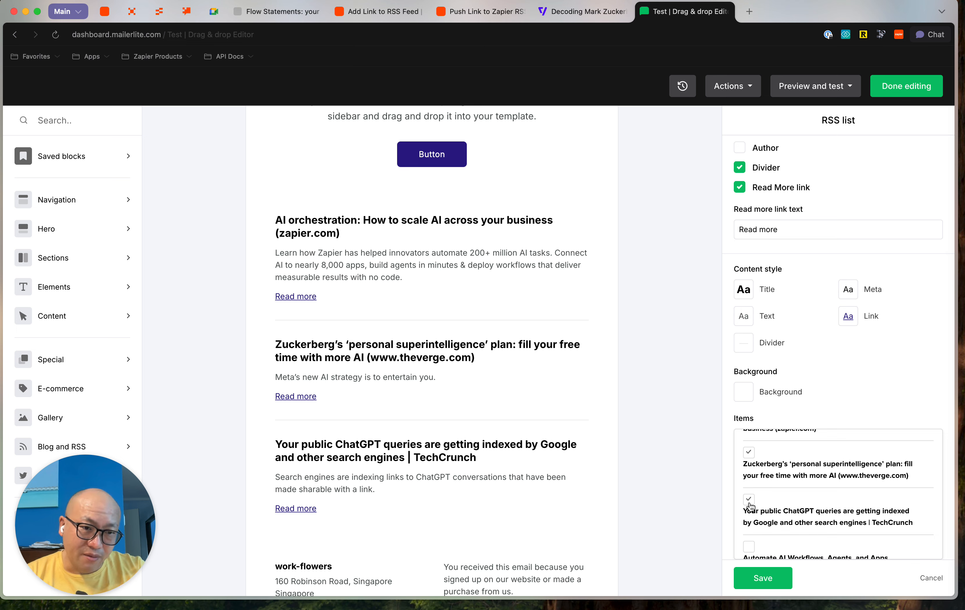
scroll(791, 515, down, 2)
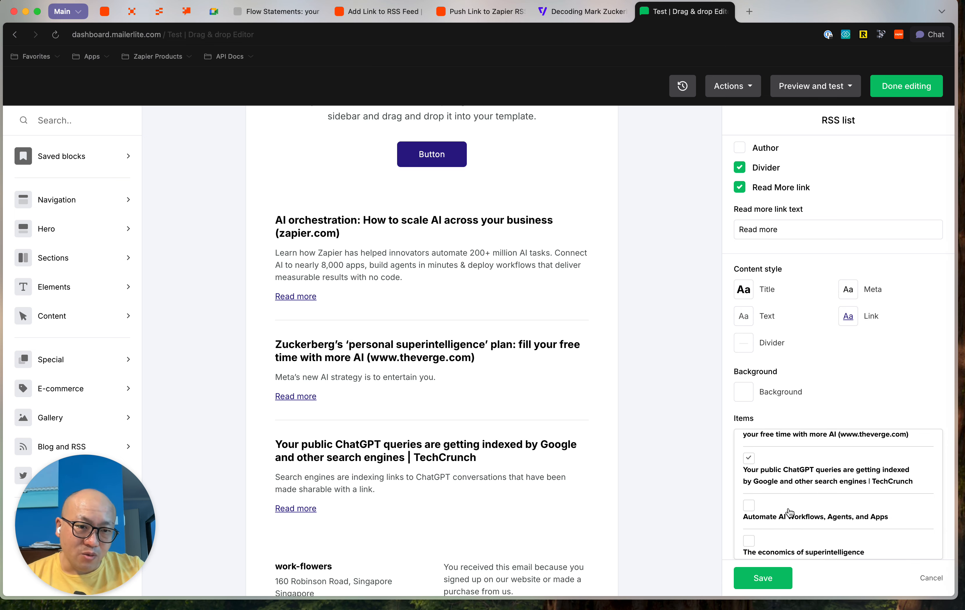
scroll(790, 513, up, 1)
scroll(790, 513, up, 2)
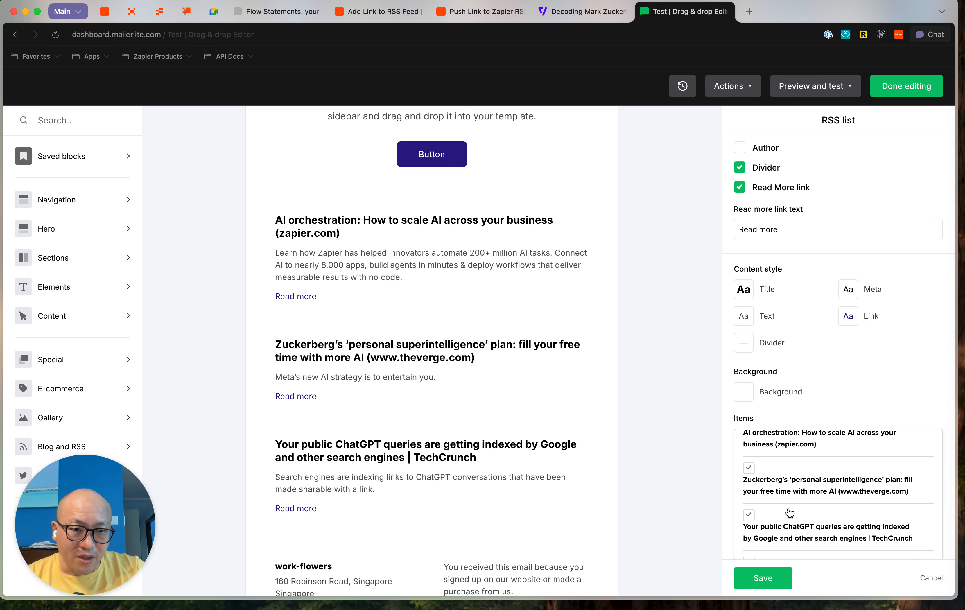
click(750, 469)
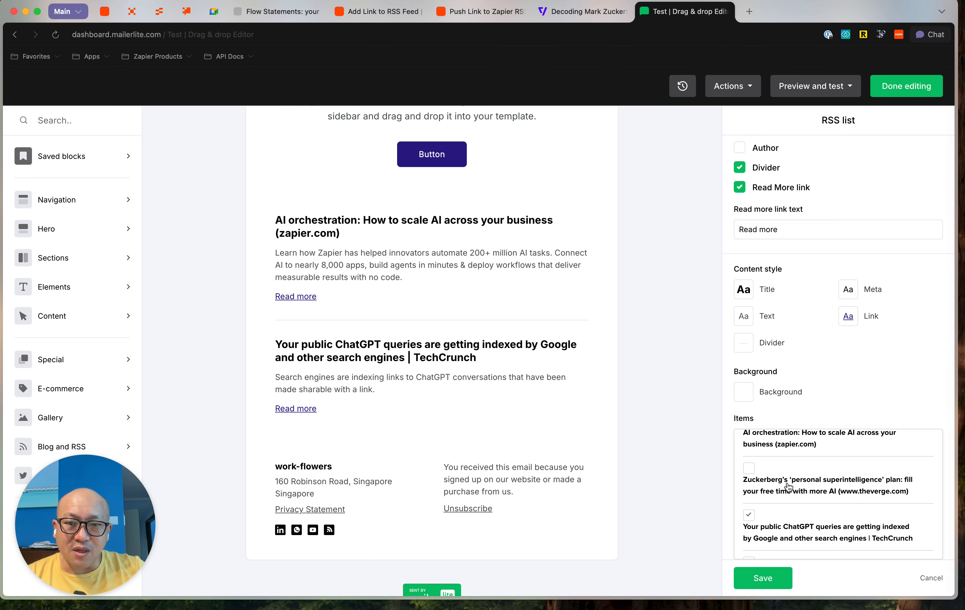
scroll(789, 487, up, 1)
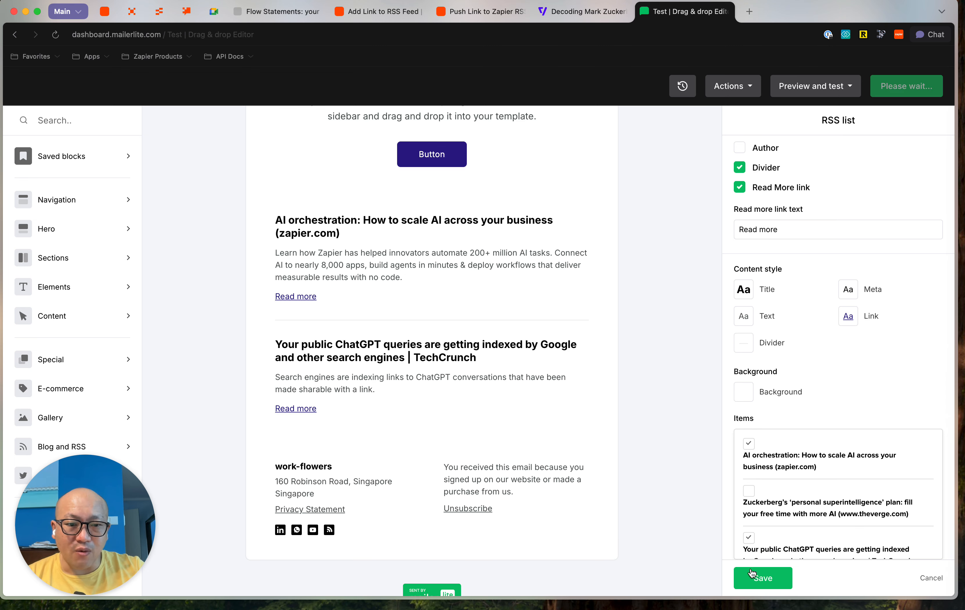
click(762, 578)
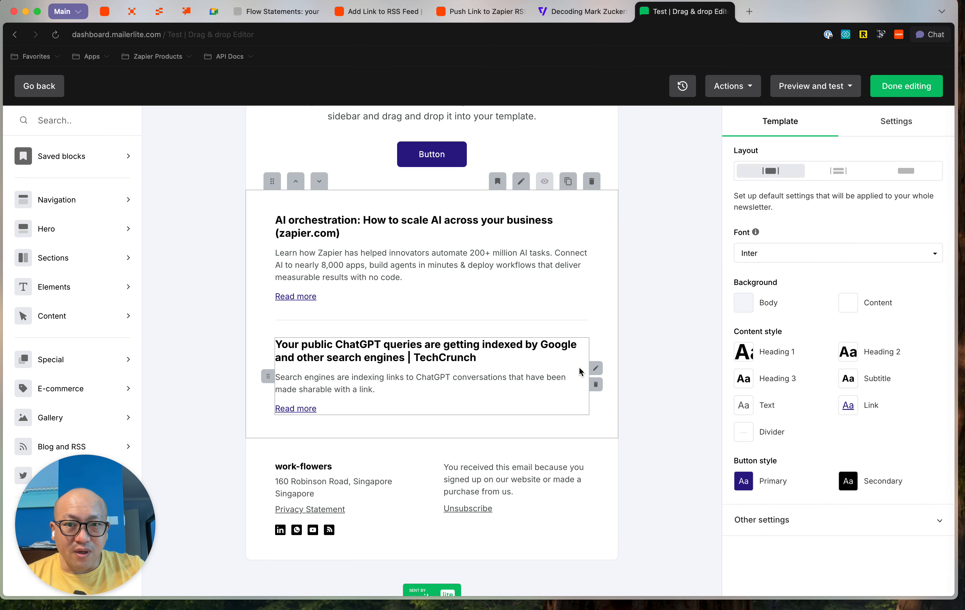
scroll(579, 366, up, 5)
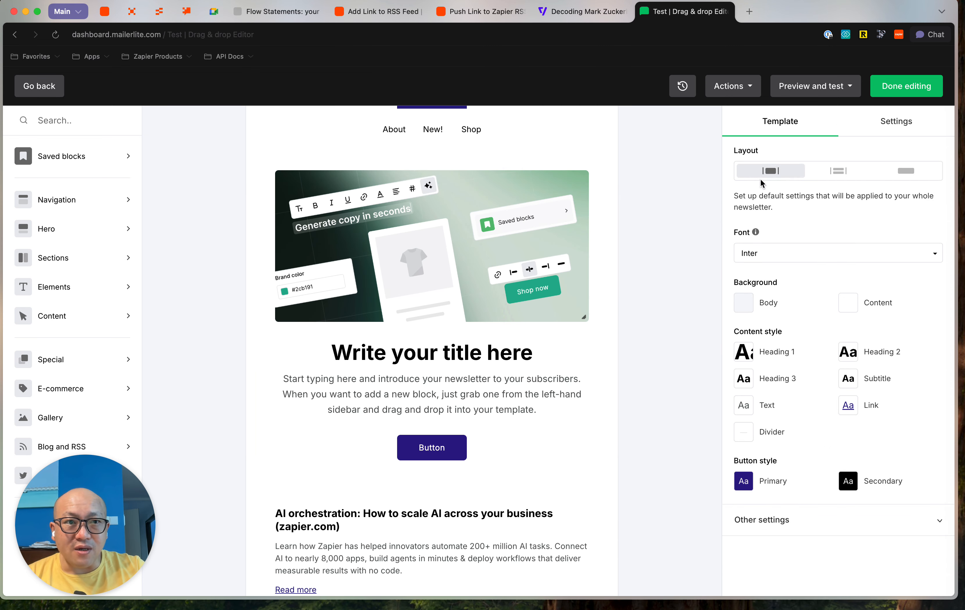
scroll(654, 315, down, 7)
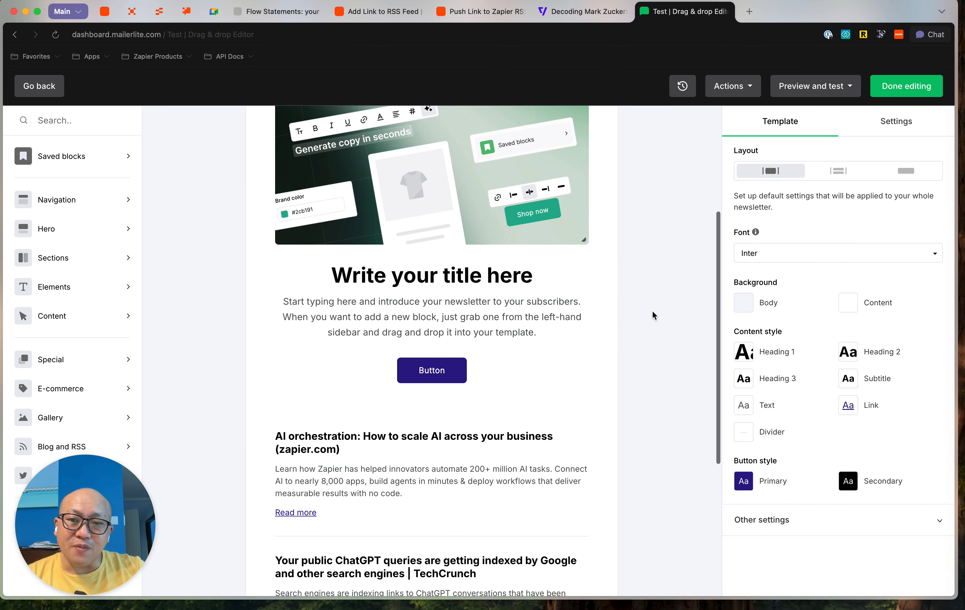